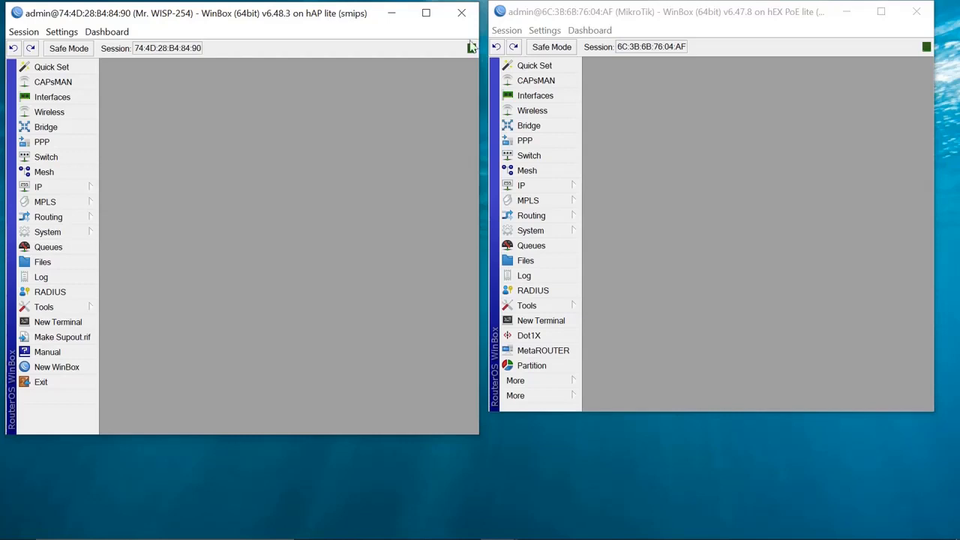
- Activate the router session and expand the IP menu in the left sidebar
left_click(710, 190)
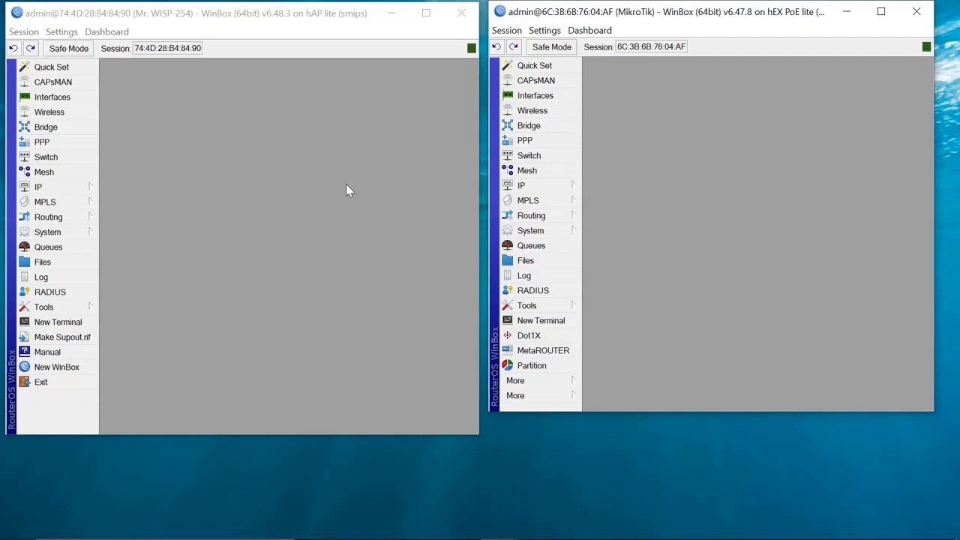
left_click(51, 189)
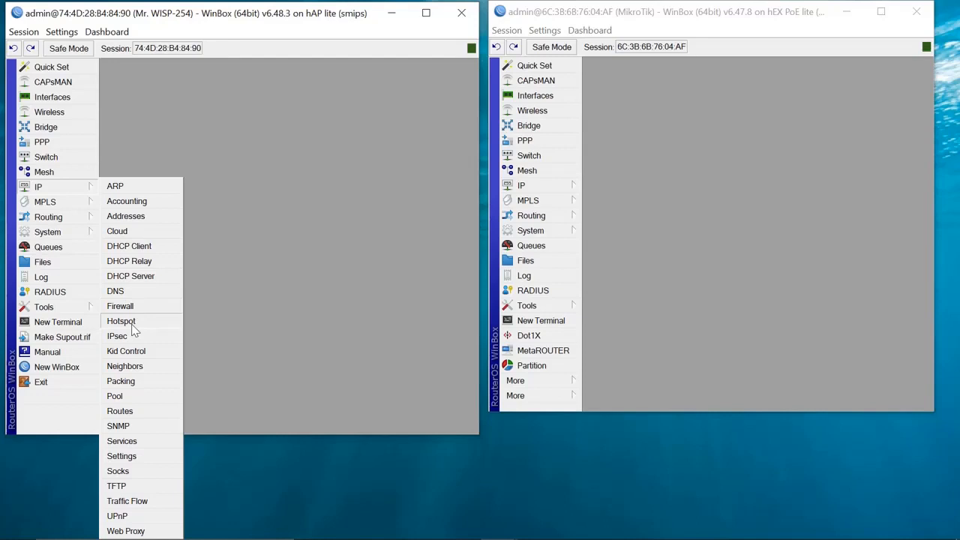
- Add IP pool 'pptp pool' with range 172.10.20.2-172.10.20.254 and select it for review
left_click(115, 396)
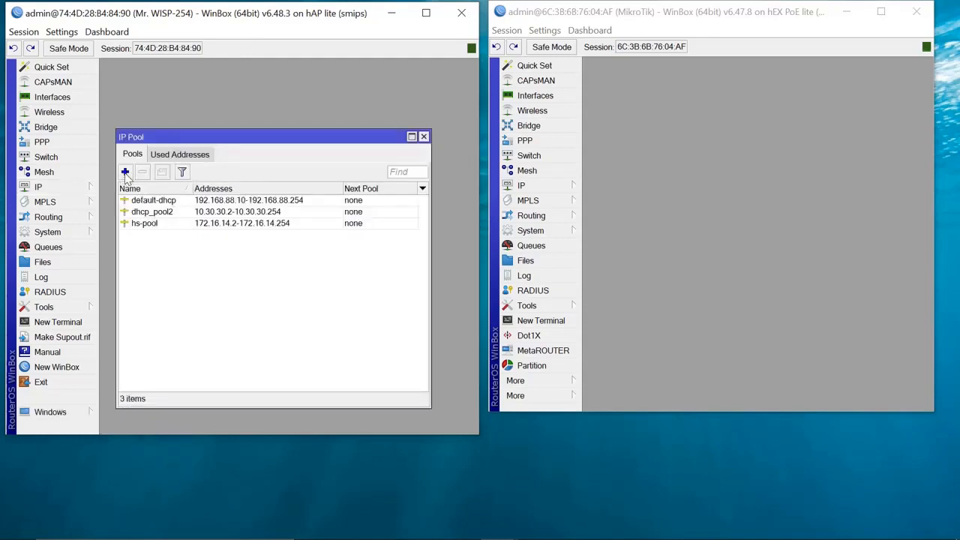
left_click(125, 173)
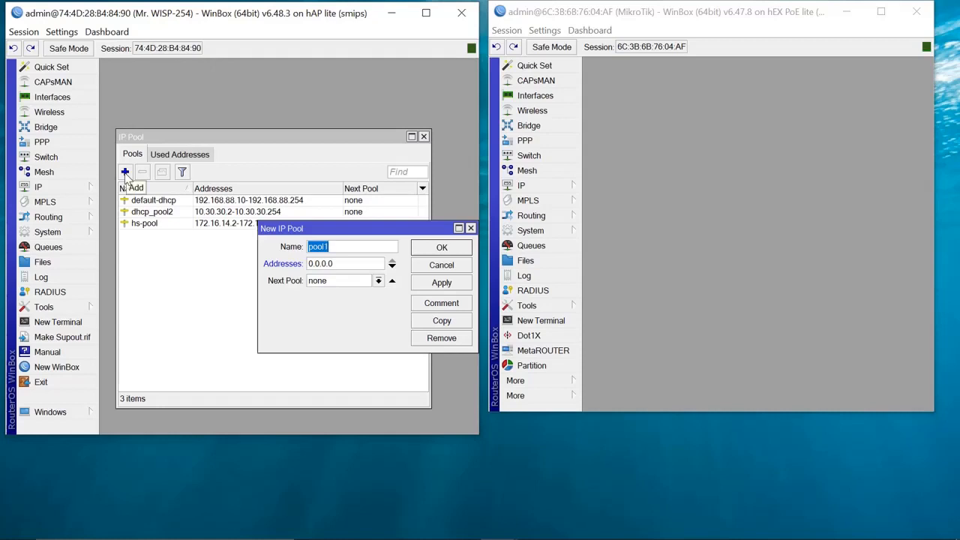
key("BackSpace")
key("Home")
type("pptp")
key("BackSpace")
key("BackSpace")
key("BackSpace")
key("BackSpace")
key("BackSpace")
key("BackSpace")
key("BackSpace")
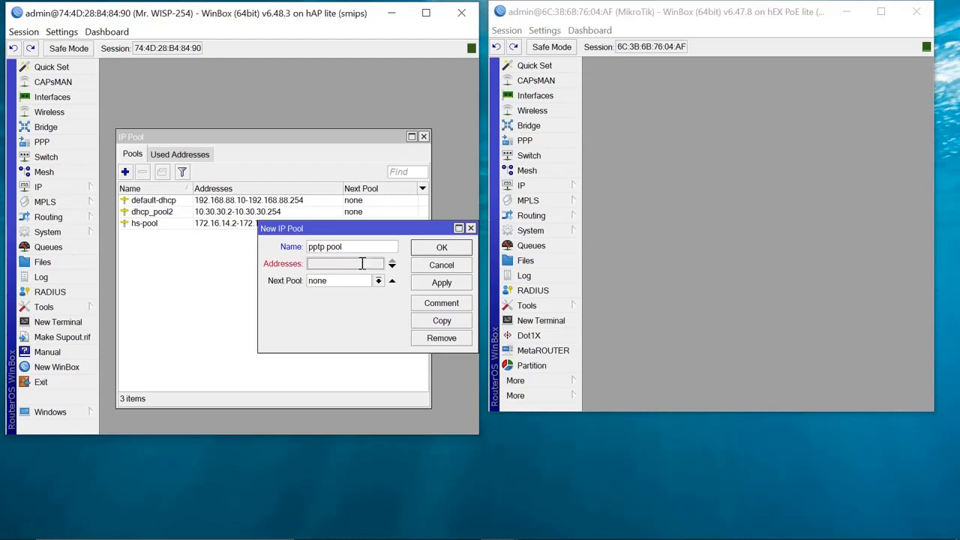
type("172")
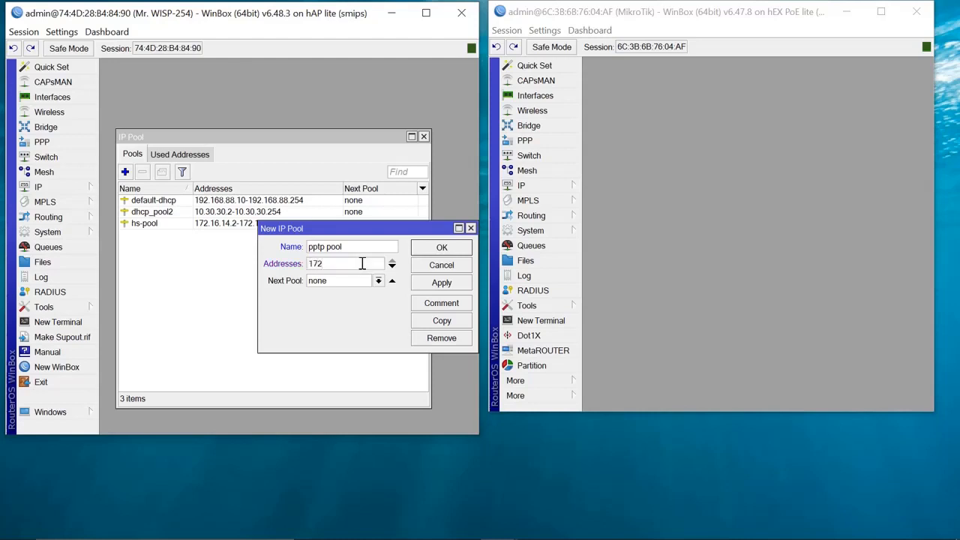
type(".10.20.2")
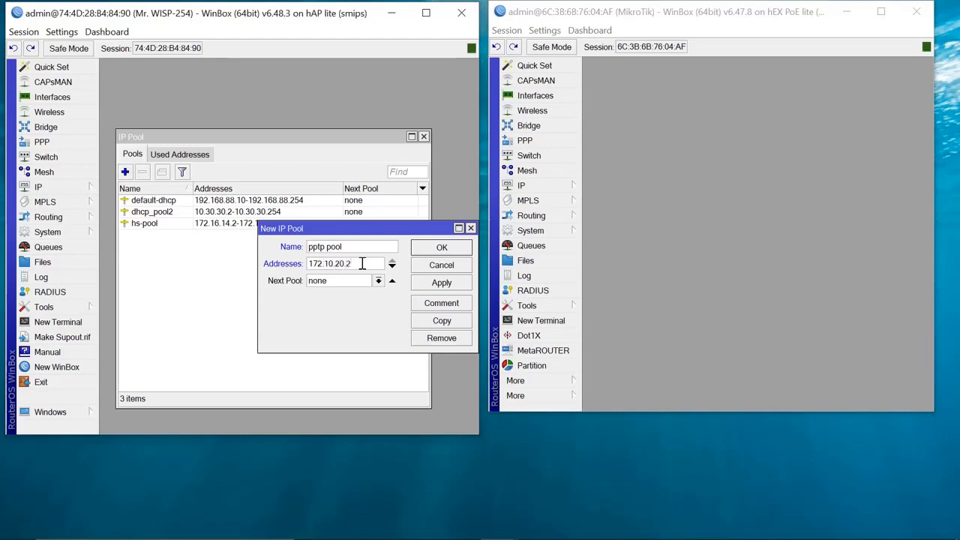
type("-172.10.20")
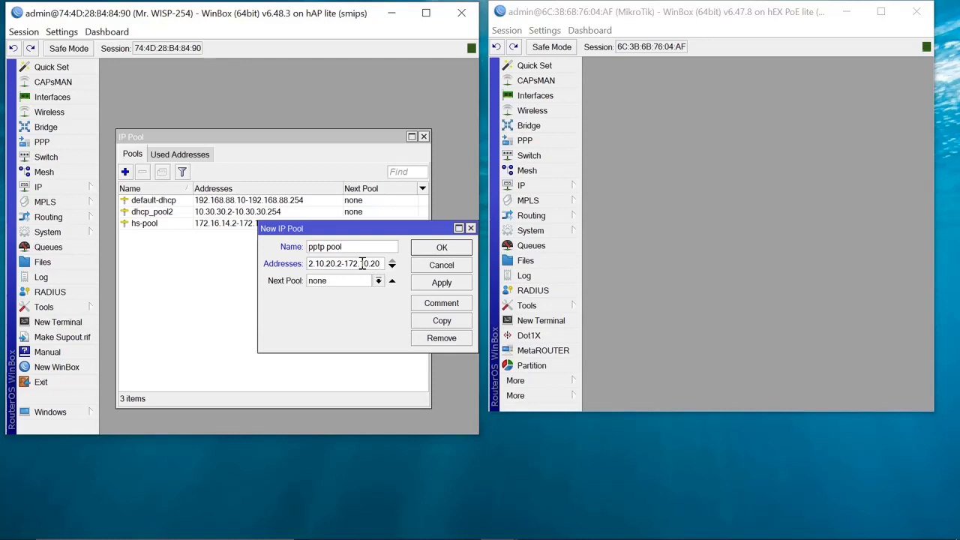
type(".254")
left_click(442, 283)
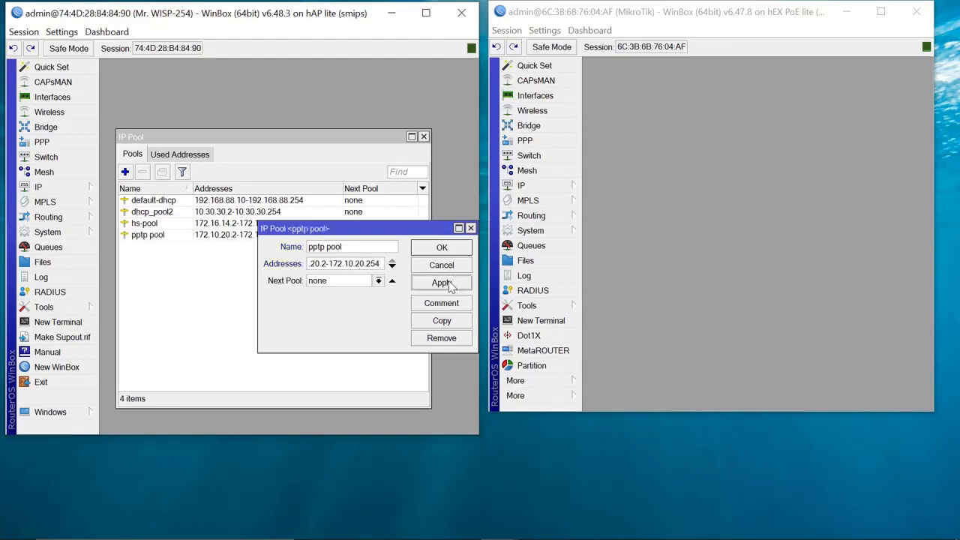
left_click(442, 248)
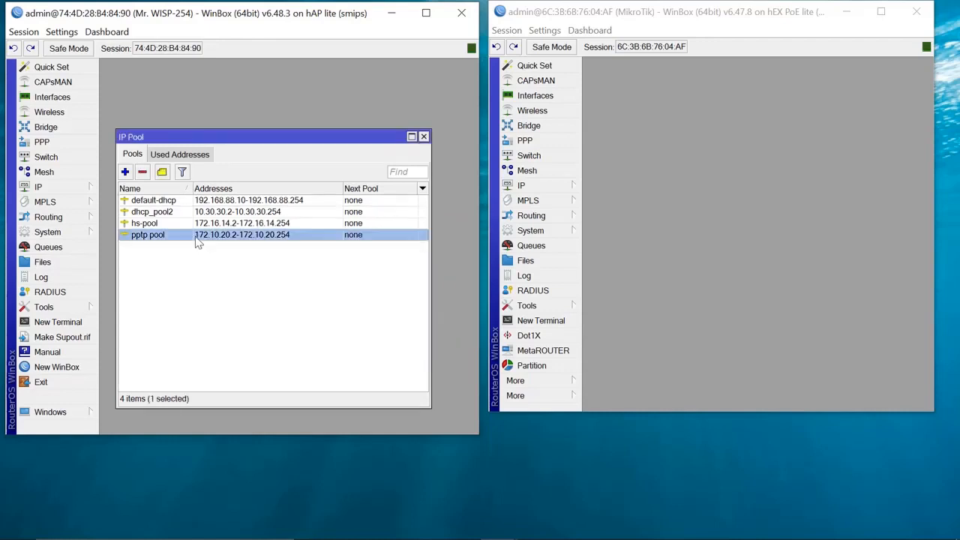
left_click(196, 236)
- Create a srcnat masquerade NAT rule matching source address 172.10.20.0/24
left_click(41, 188)
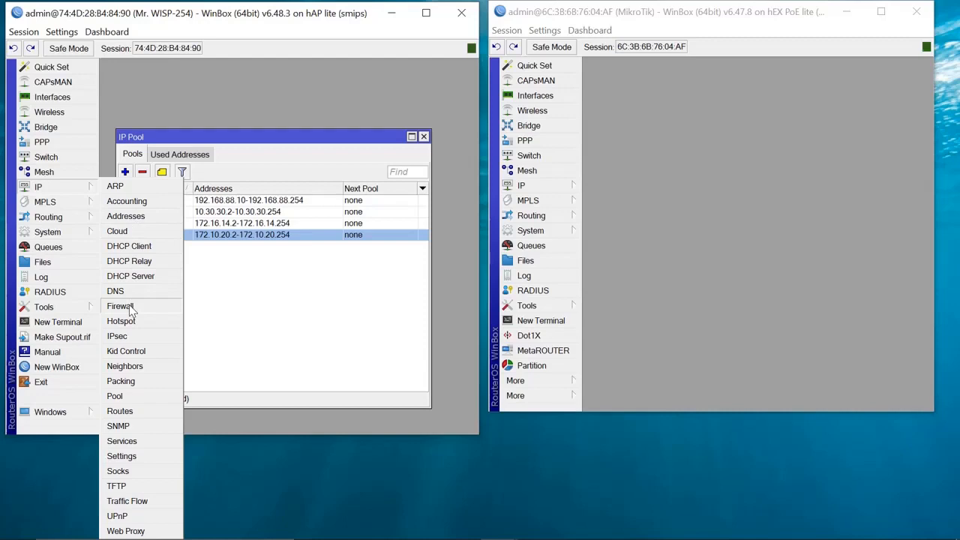
left_click(120, 307)
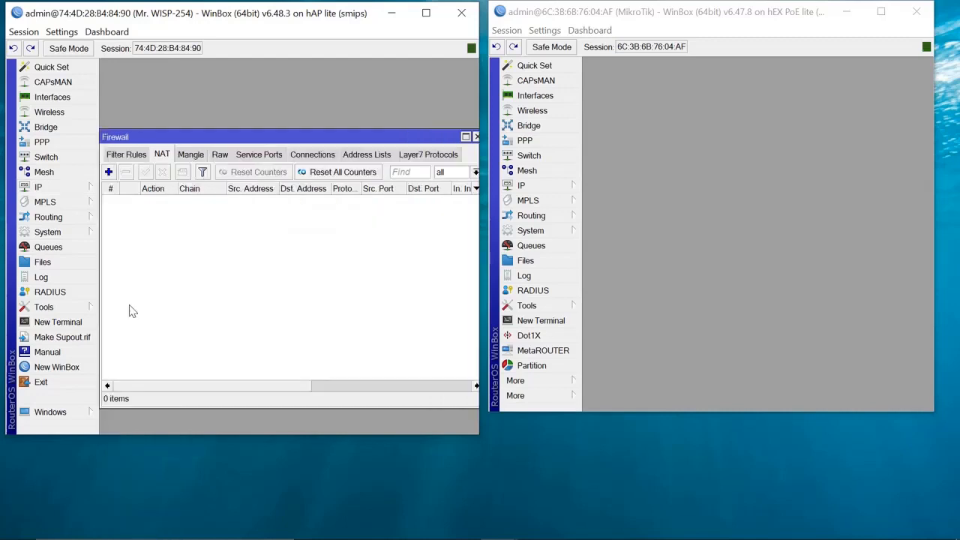
left_click(426, 13)
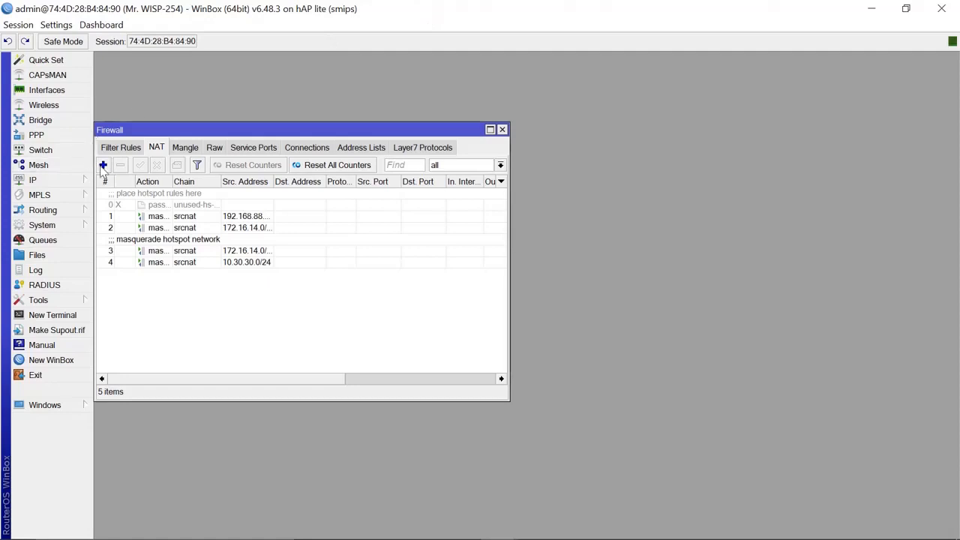
left_click(104, 165)
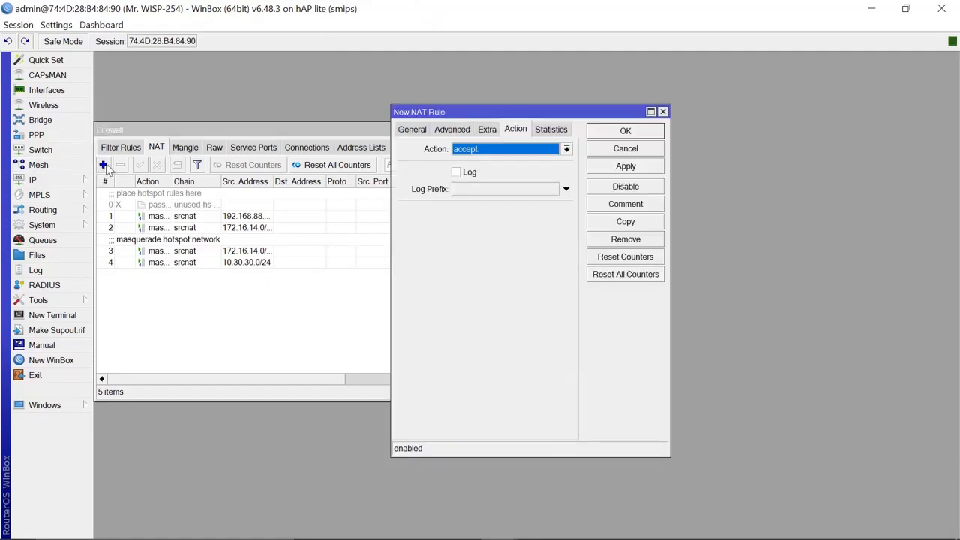
left_click(567, 150)
left_click(472, 222)
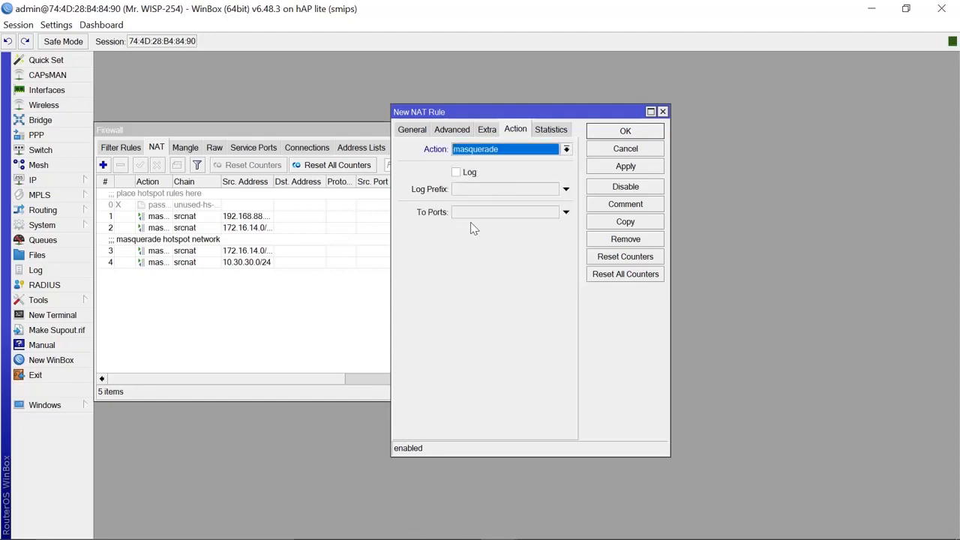
left_click(410, 129)
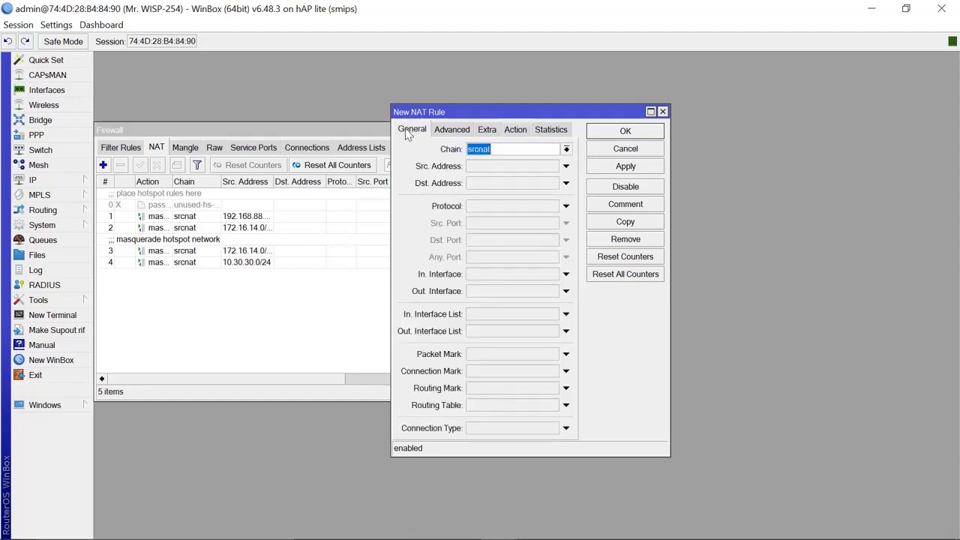
left_click(510, 168)
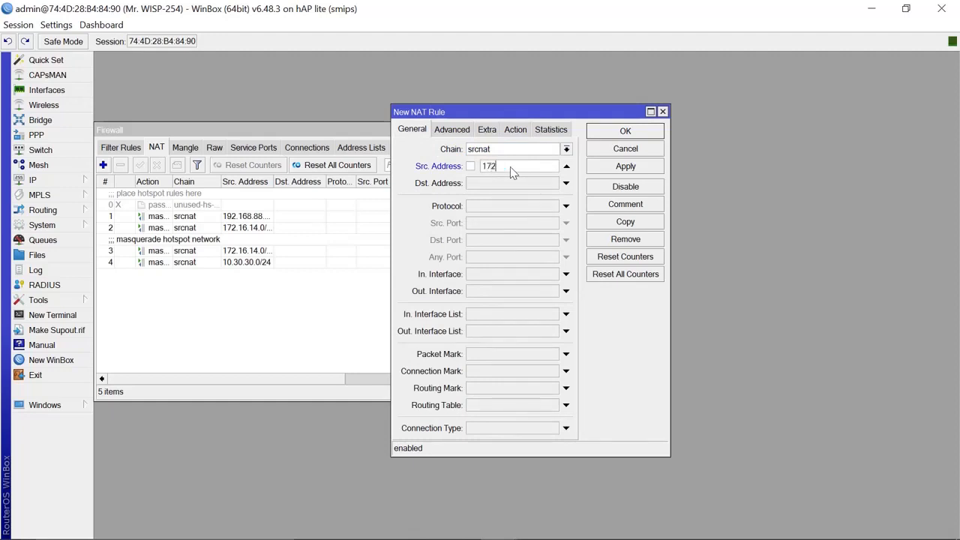
type("172.10.20.0/24")
left_click(632, 169)
left_click(626, 131)
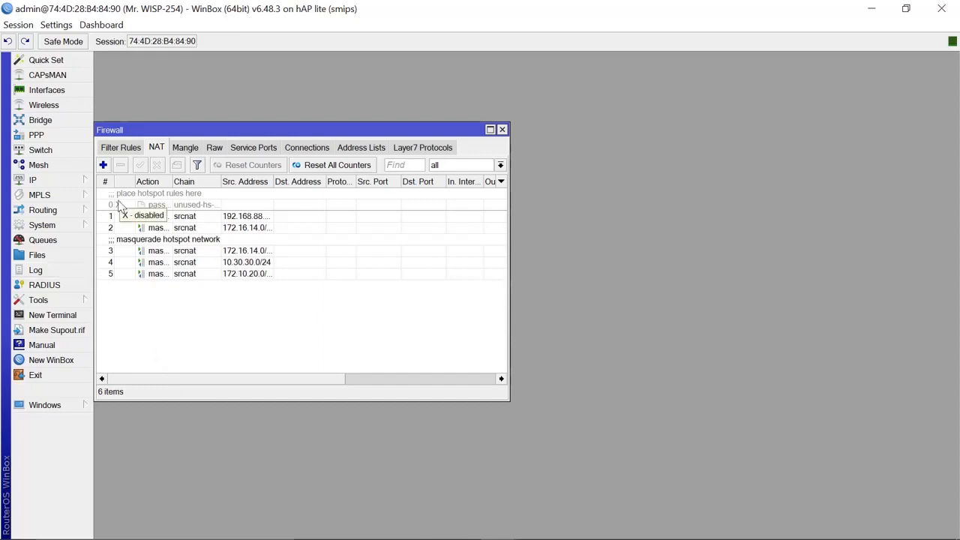
- Start a new PPP profile named 'pptp profile'
left_click(45, 141)
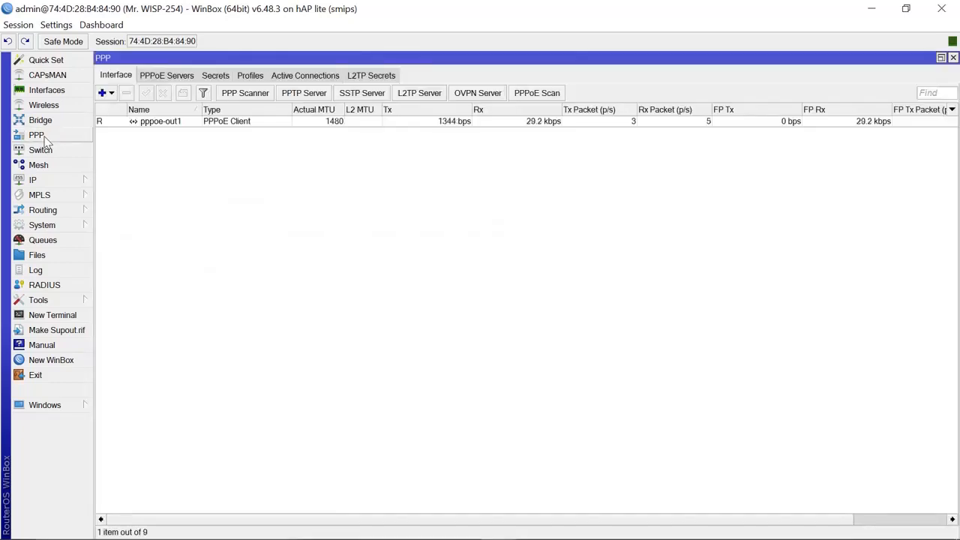
left_click(252, 77)
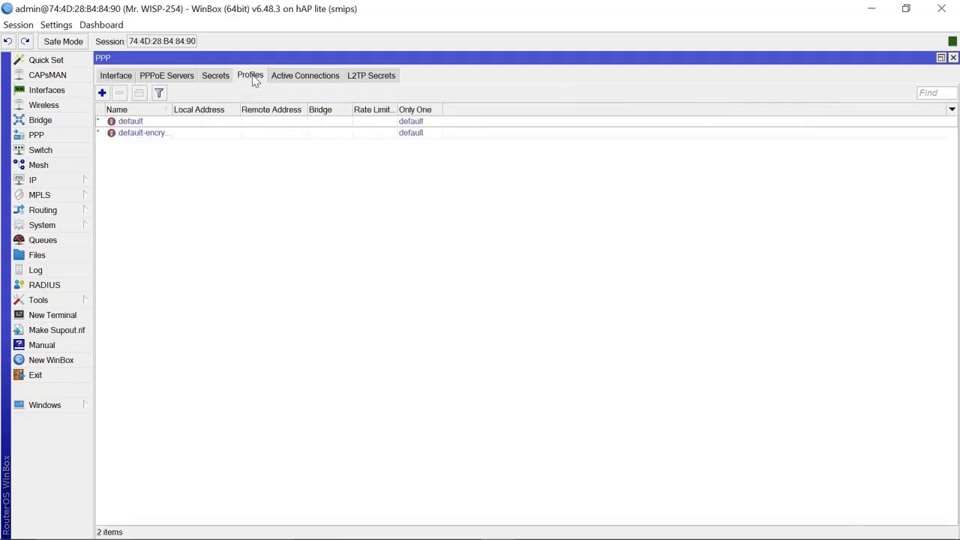
left_click(102, 93)
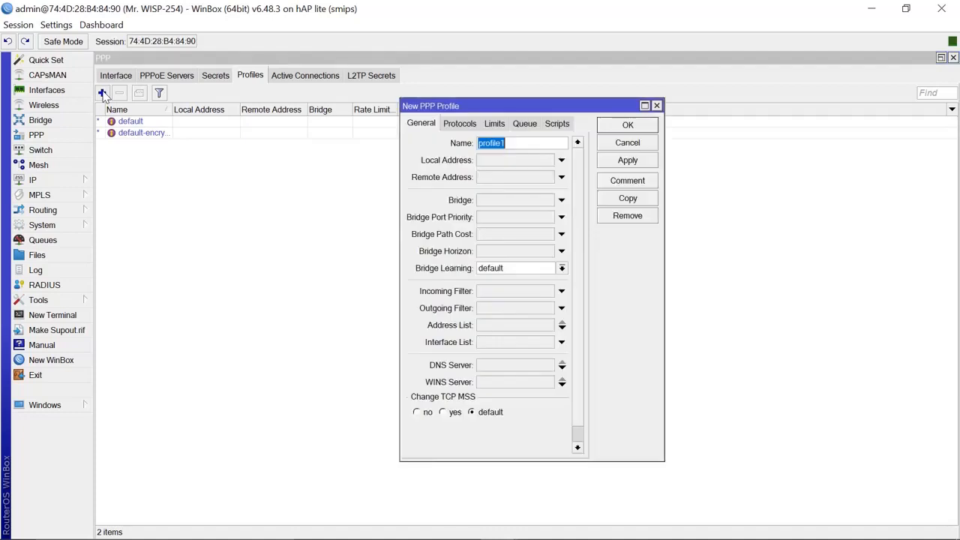
left_click(548, 143)
key("Left")
key("Left")
key("Left")
key("Left")
key("Left")
key("Left")
type("ppt")
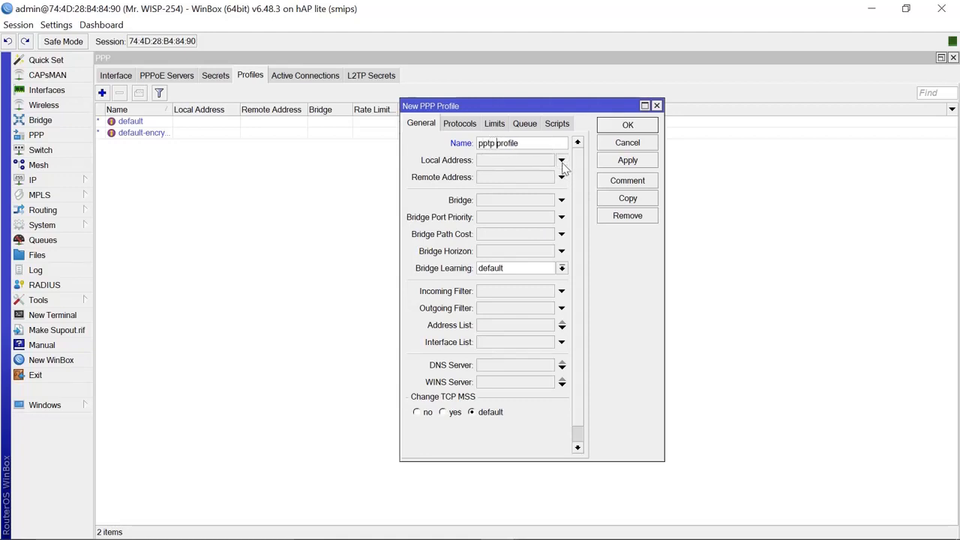
- Set both local and remote address to pptp pool and save the profile
left_click(561, 161)
left_click(548, 161)
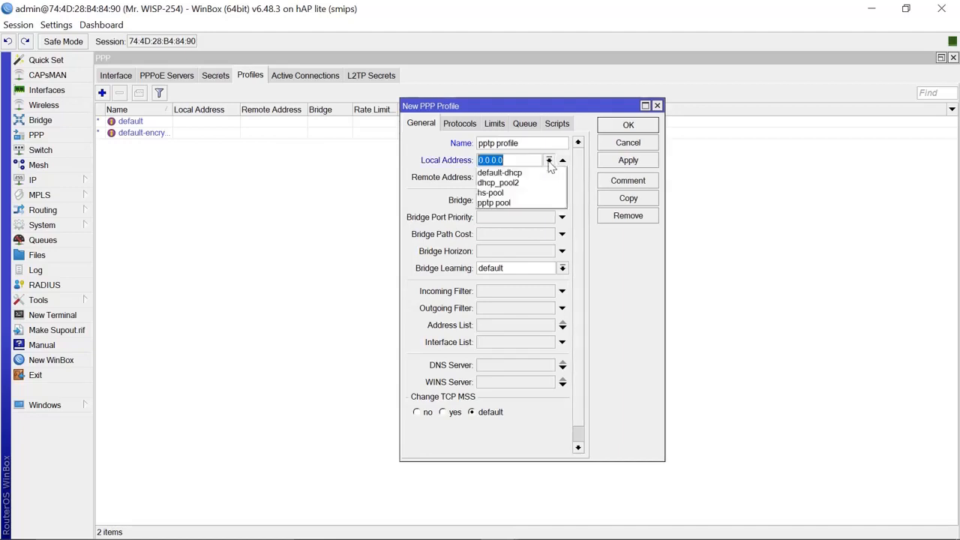
left_click(503, 203)
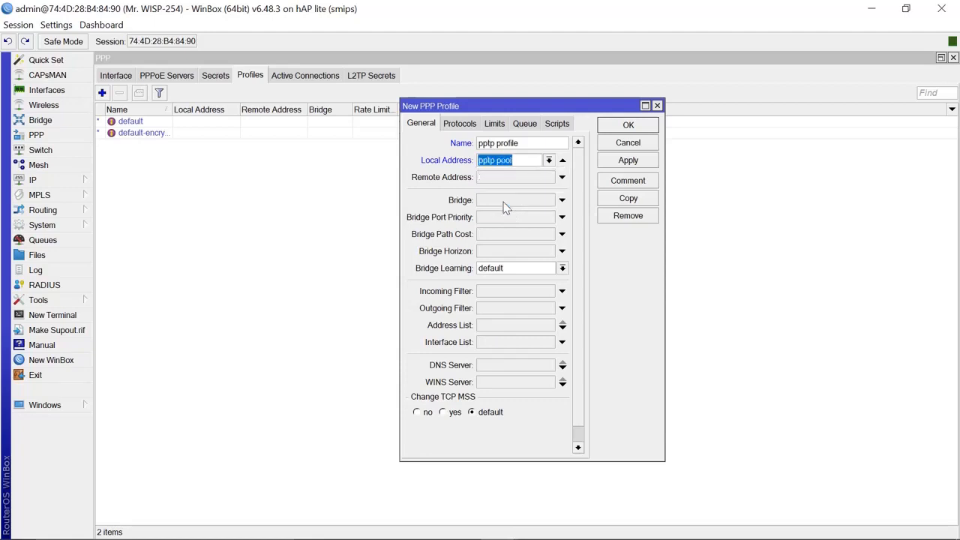
left_click(562, 178)
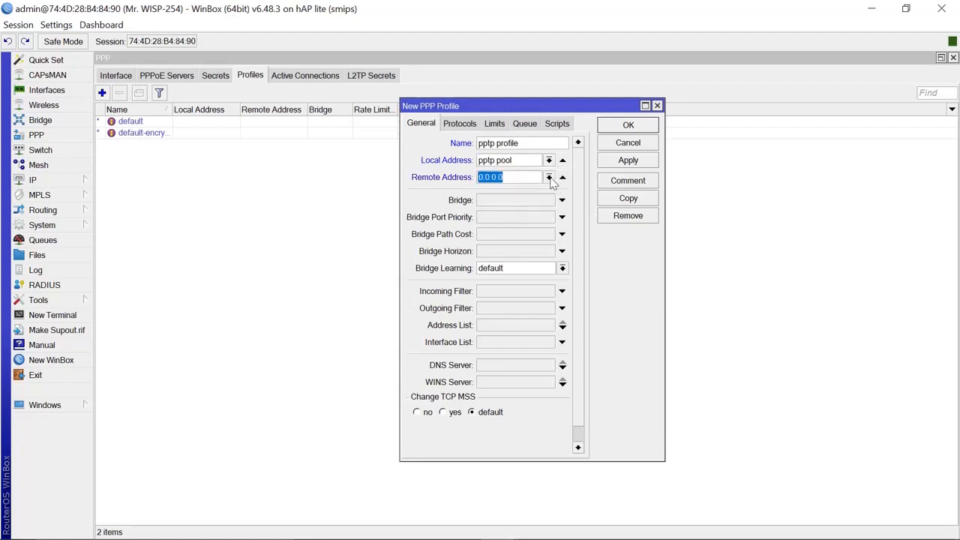
left_click(549, 178)
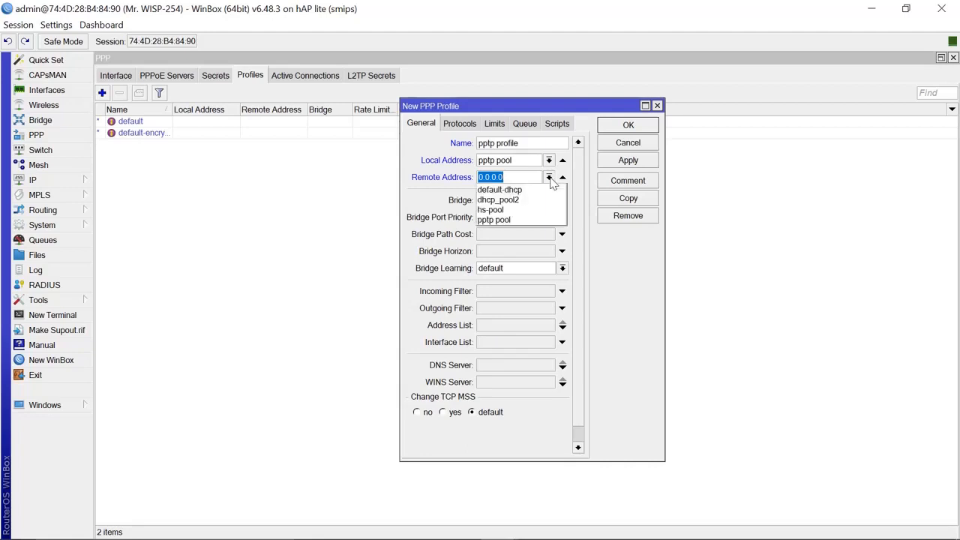
left_click(516, 221)
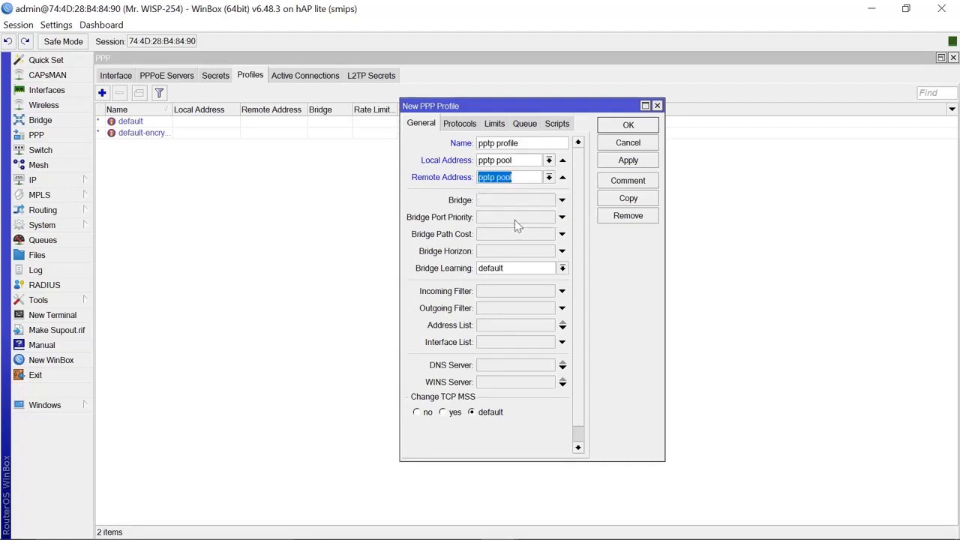
left_click(627, 162)
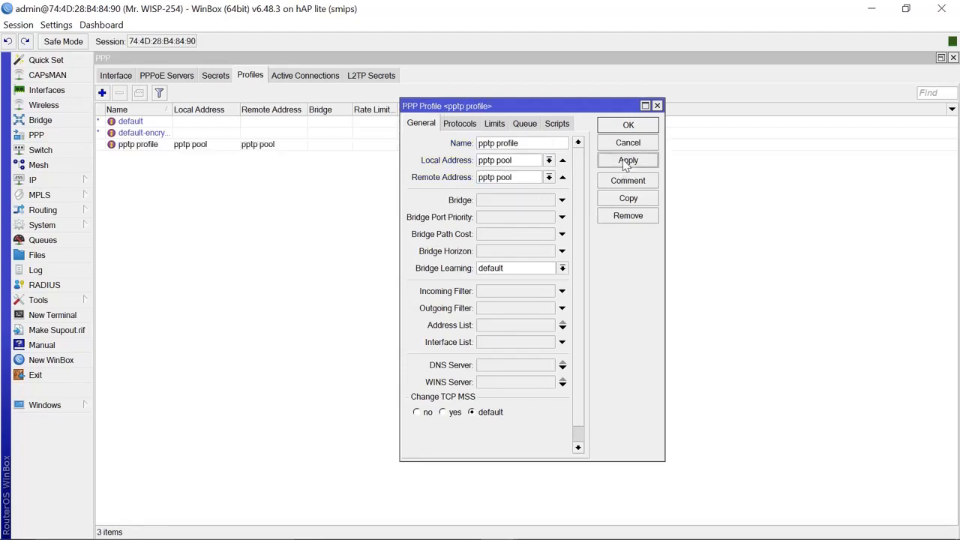
left_click(628, 126)
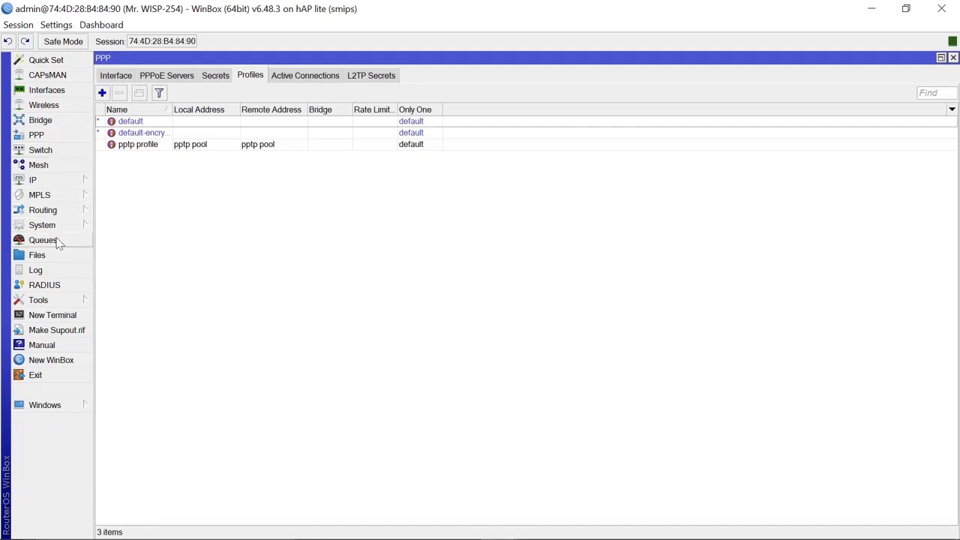
- Start a new firewall filter rule on the input chain
left_click(43, 185)
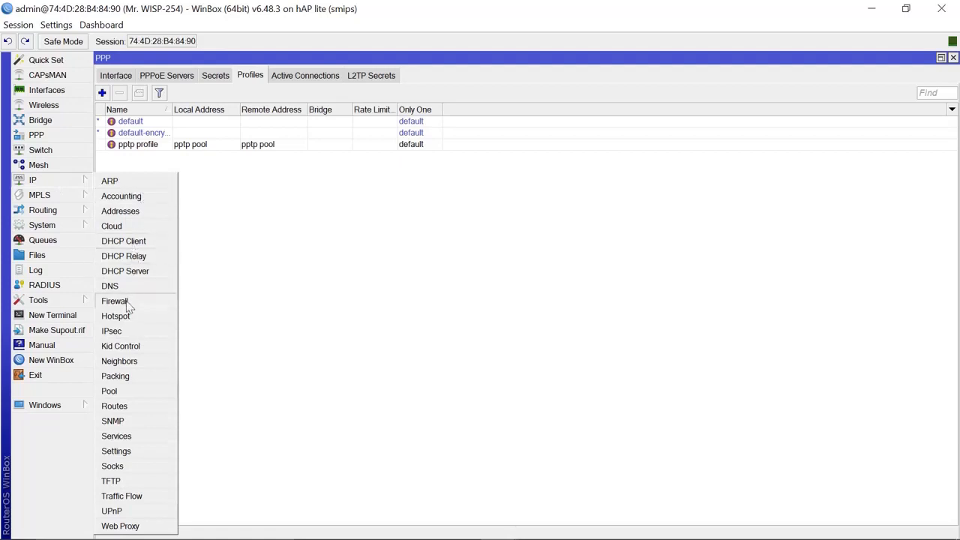
left_click(116, 302)
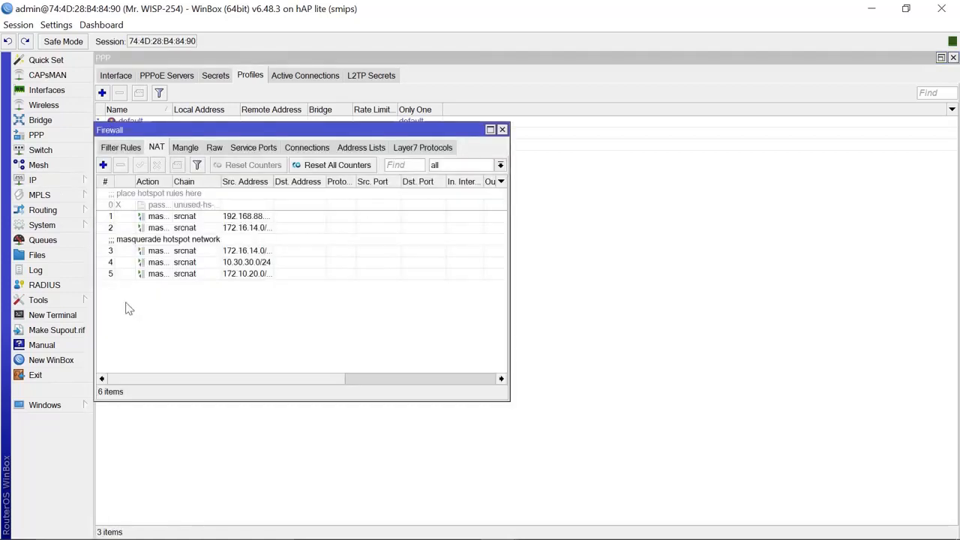
left_click(126, 149)
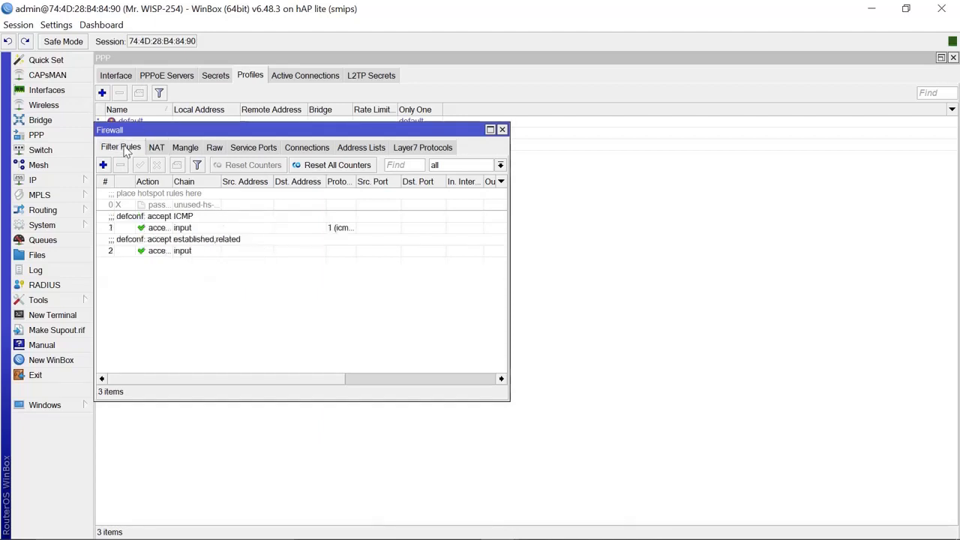
left_click(104, 166)
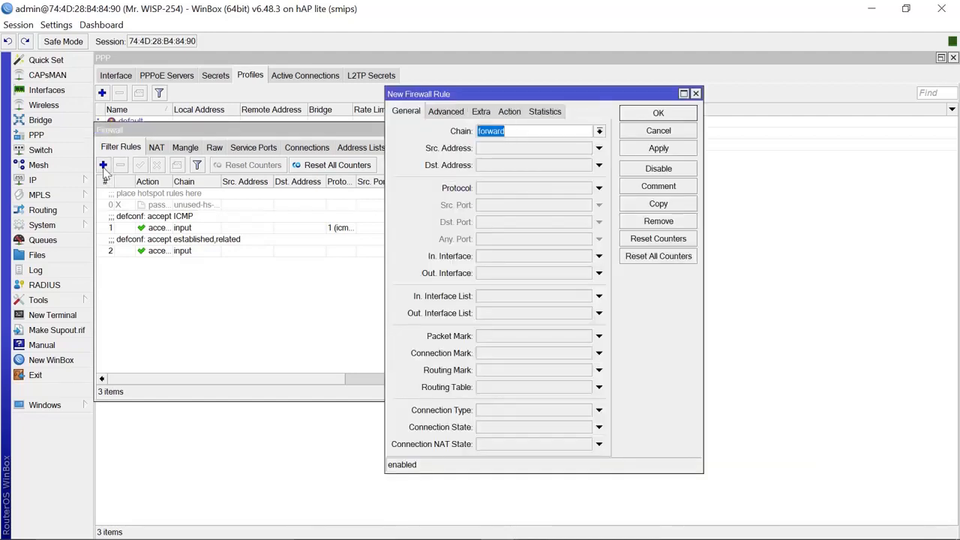
left_click(600, 131)
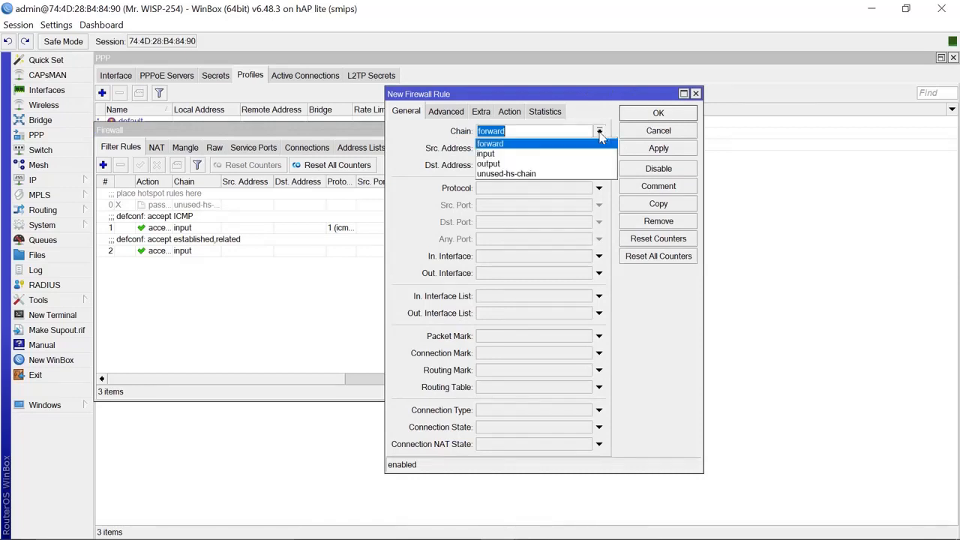
left_click(535, 152)
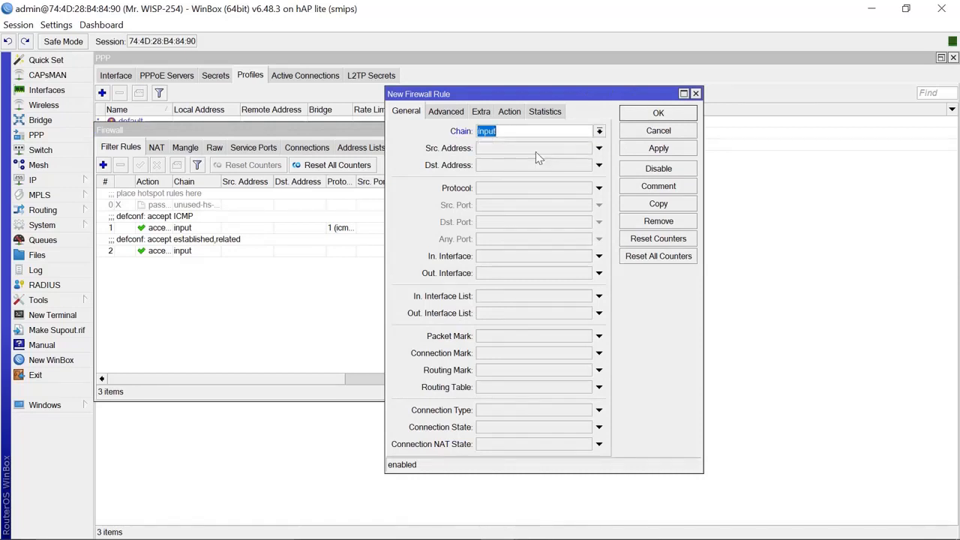
- Match protocol gre on in-interface ether1 and save the rule
left_click(598, 189)
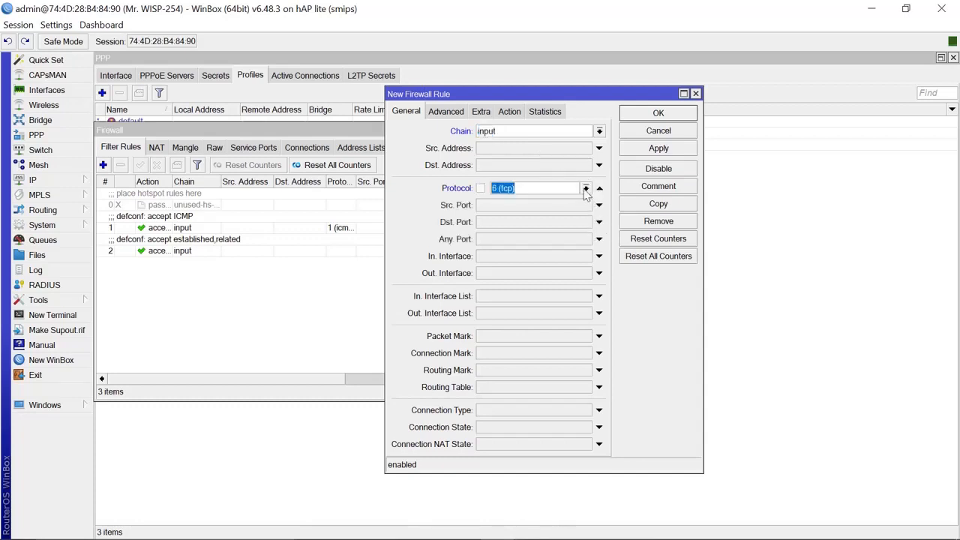
left_click(585, 188)
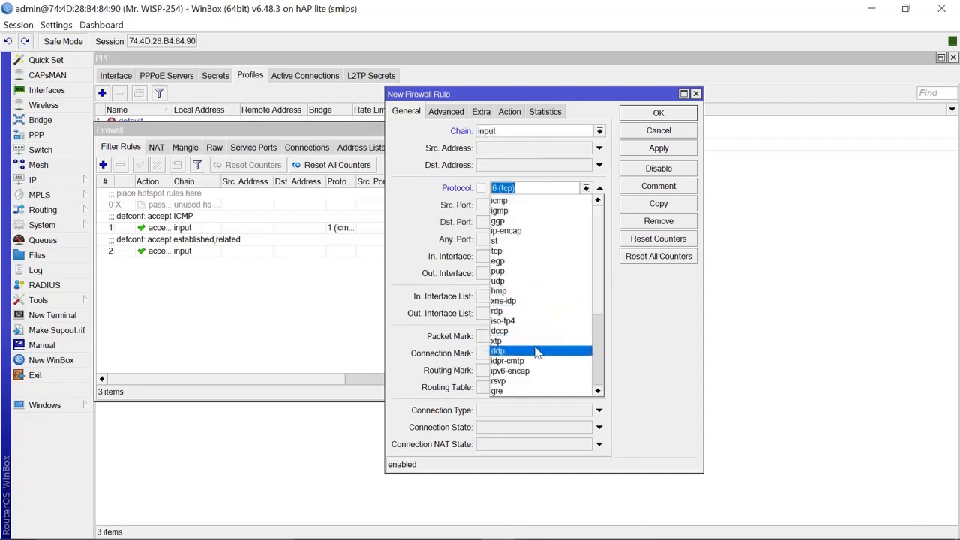
left_click(535, 391)
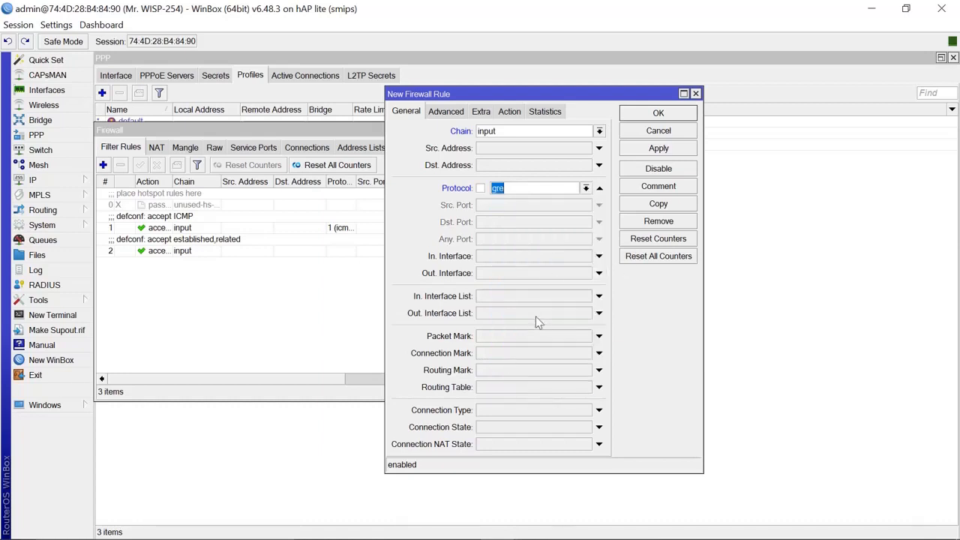
left_click(598, 256)
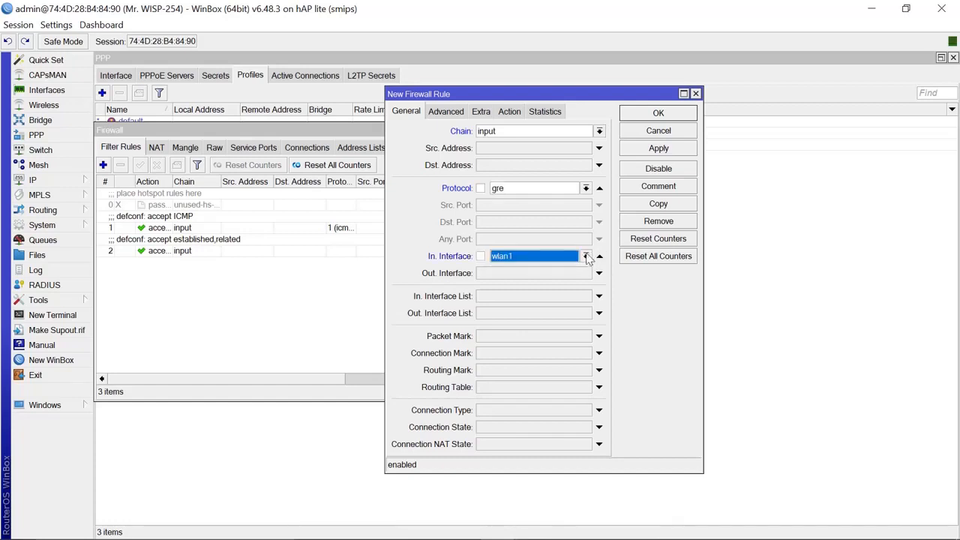
left_click(586, 257)
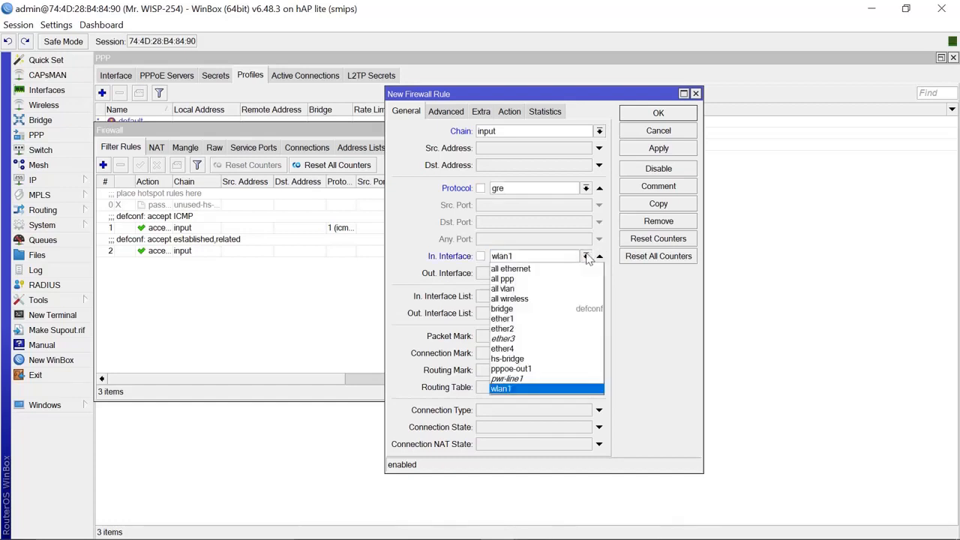
left_click(540, 319)
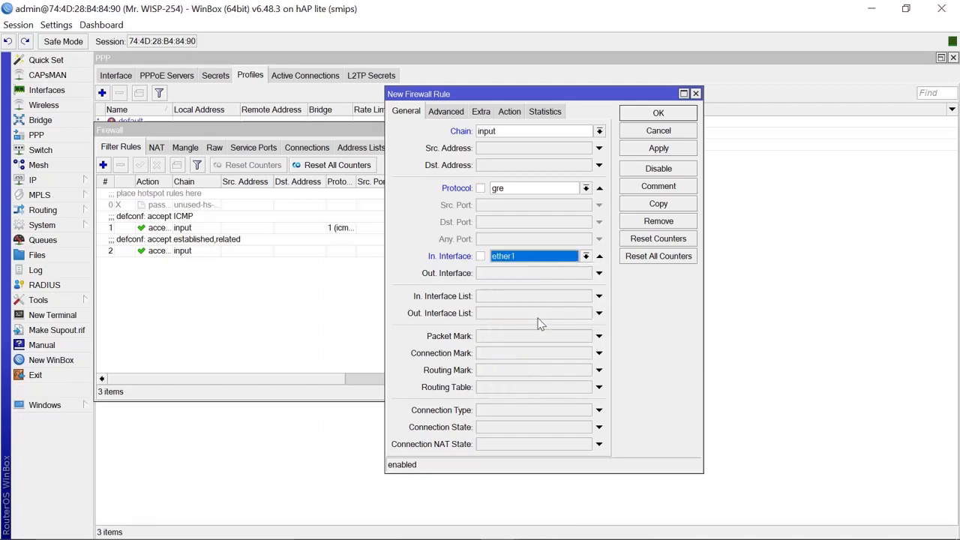
left_click(657, 149)
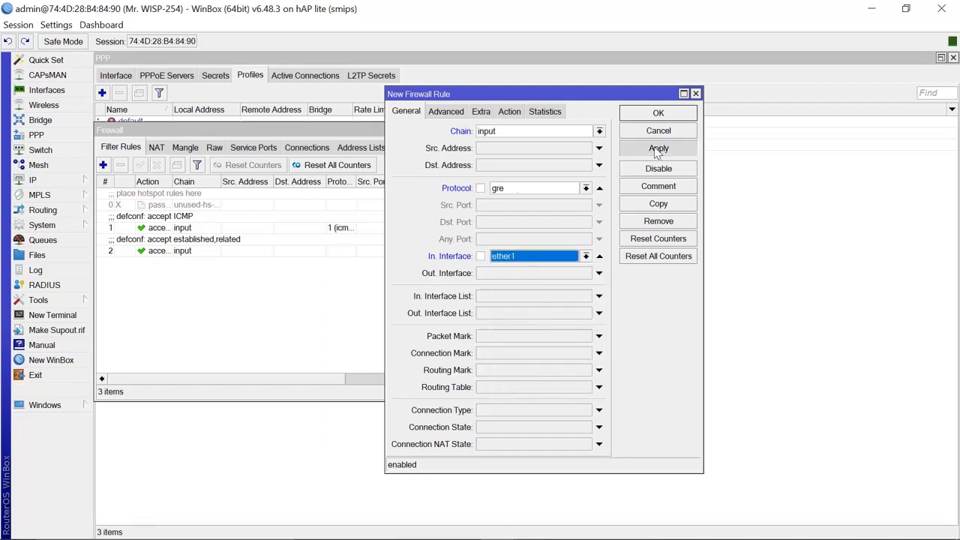
left_click(659, 116)
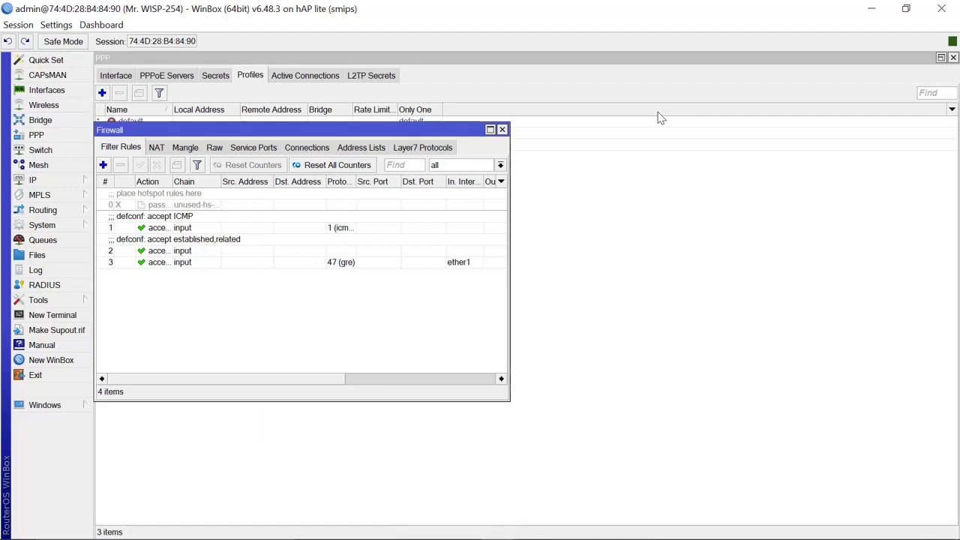
- Add an input-chain filter rule for TCP destination port 1723 arriving on ether1
left_click(105, 166)
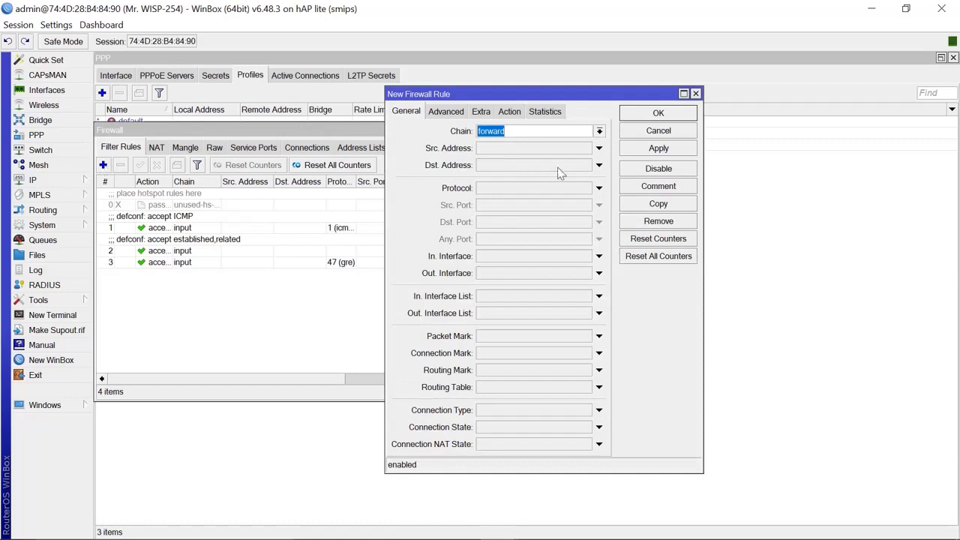
left_click(599, 132)
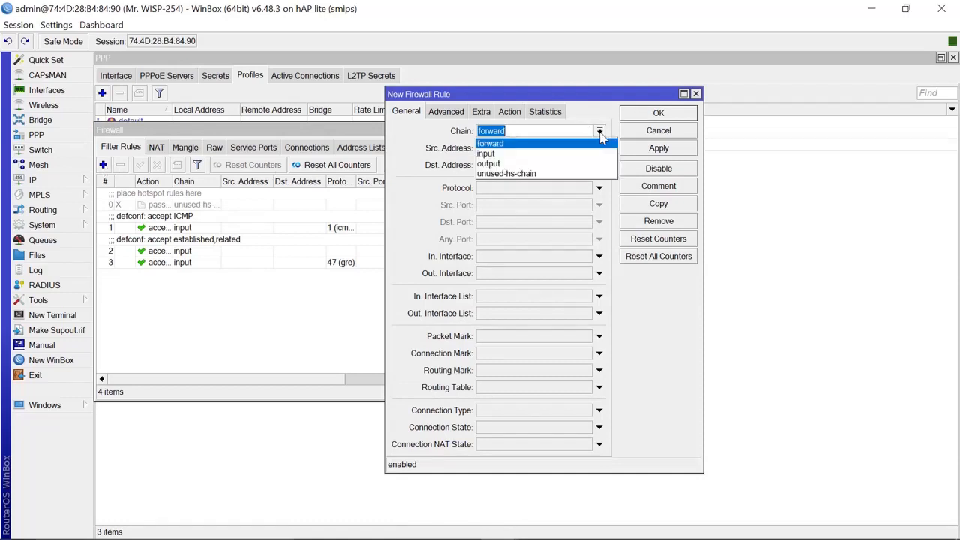
left_click(540, 154)
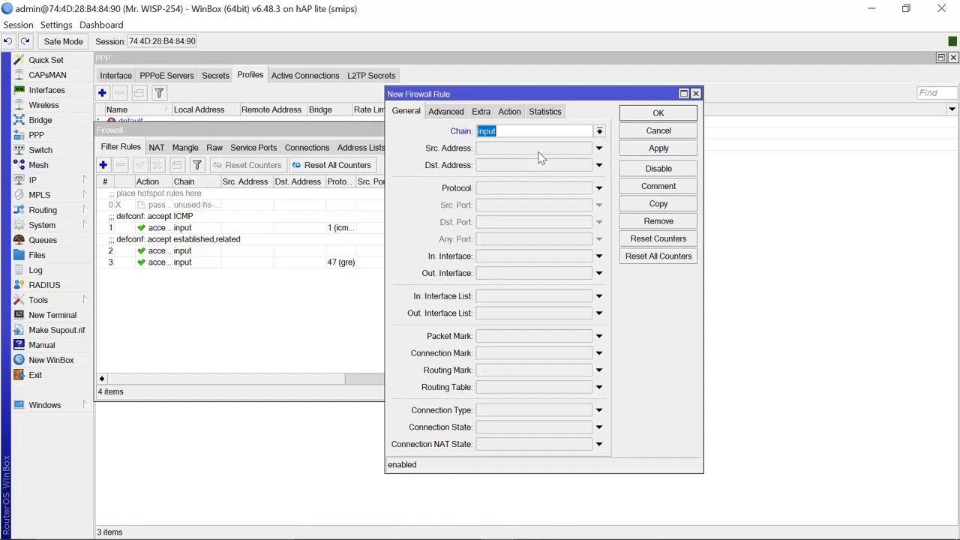
left_click(599, 188)
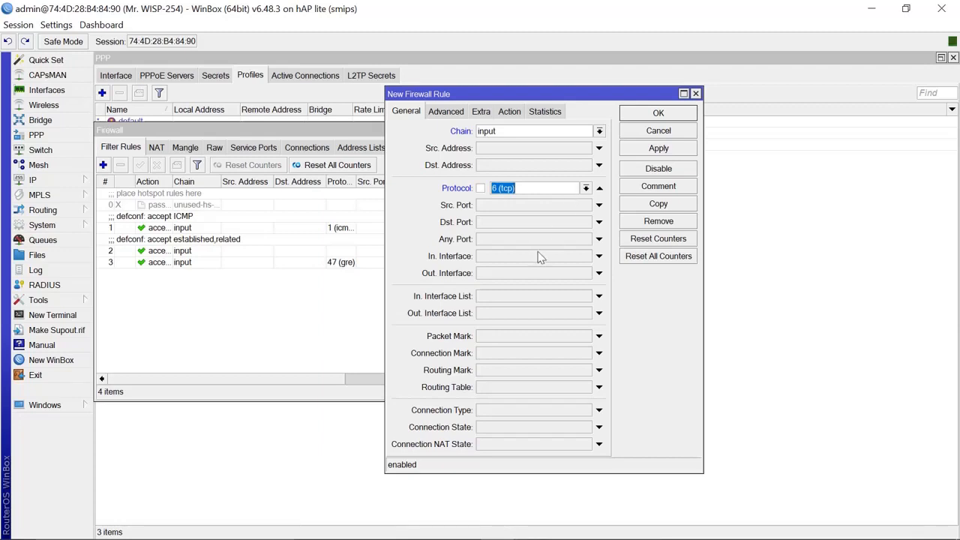
left_click(504, 223)
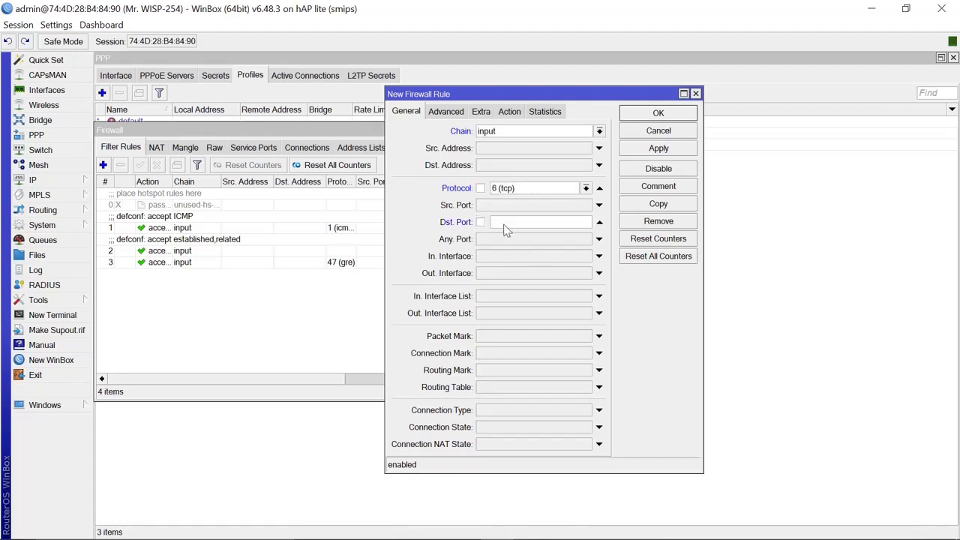
type("1723")
left_click(599, 257)
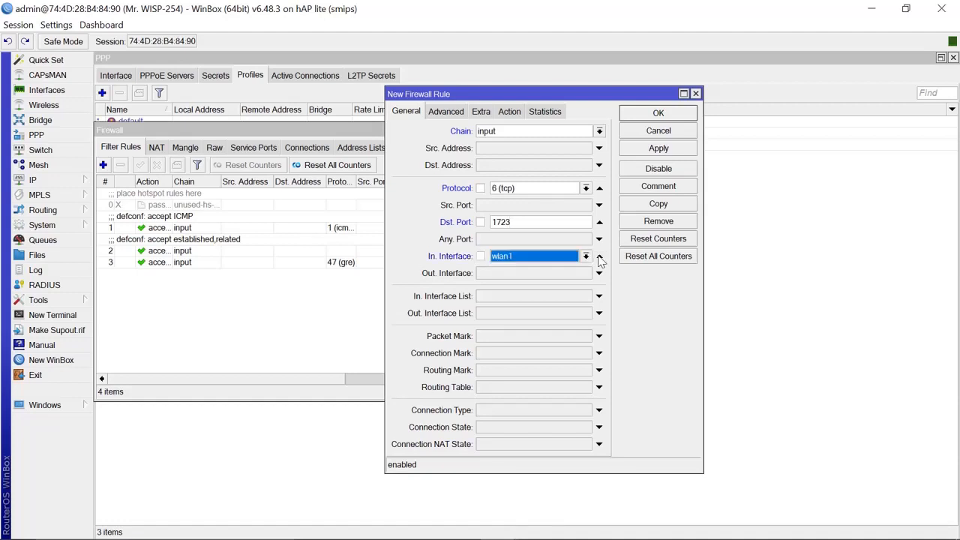
left_click(586, 257)
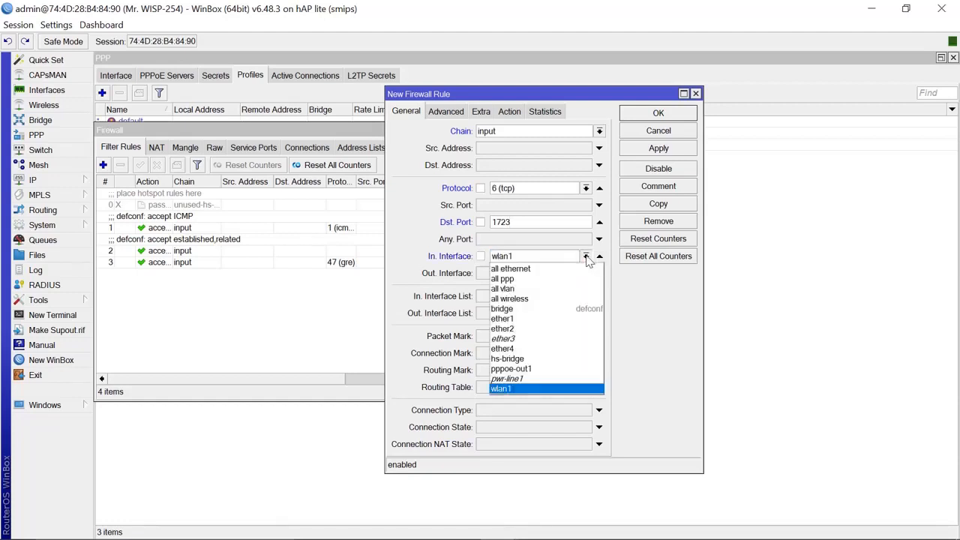
left_click(529, 320)
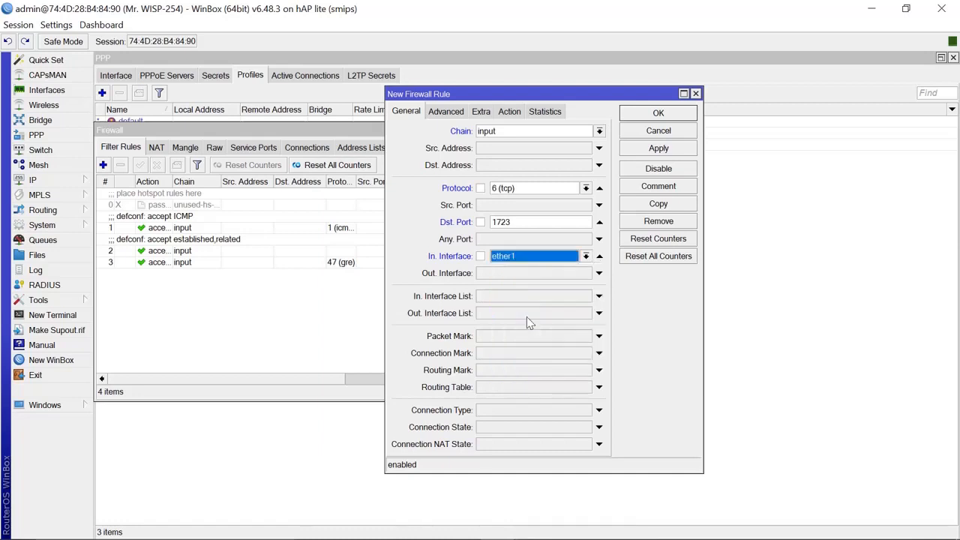
left_click(657, 149)
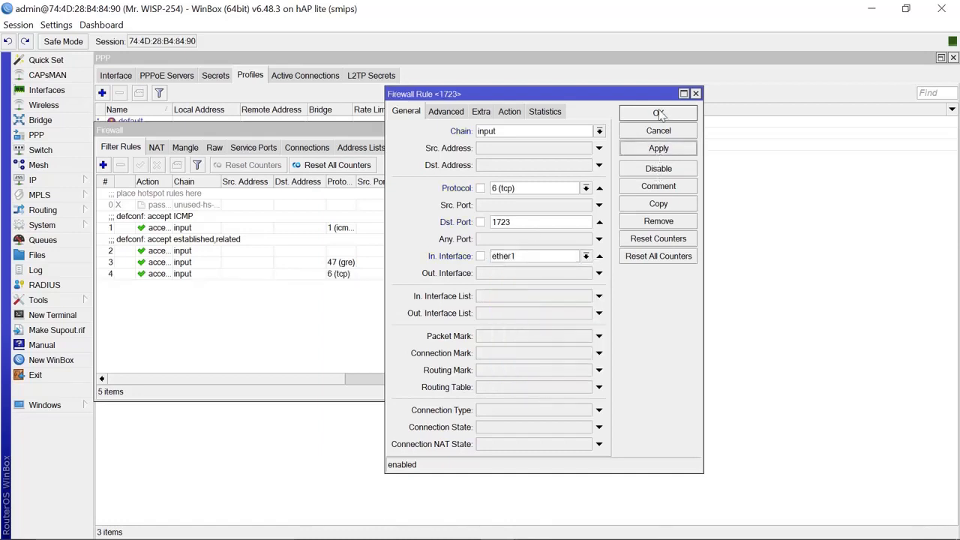
left_click(659, 113)
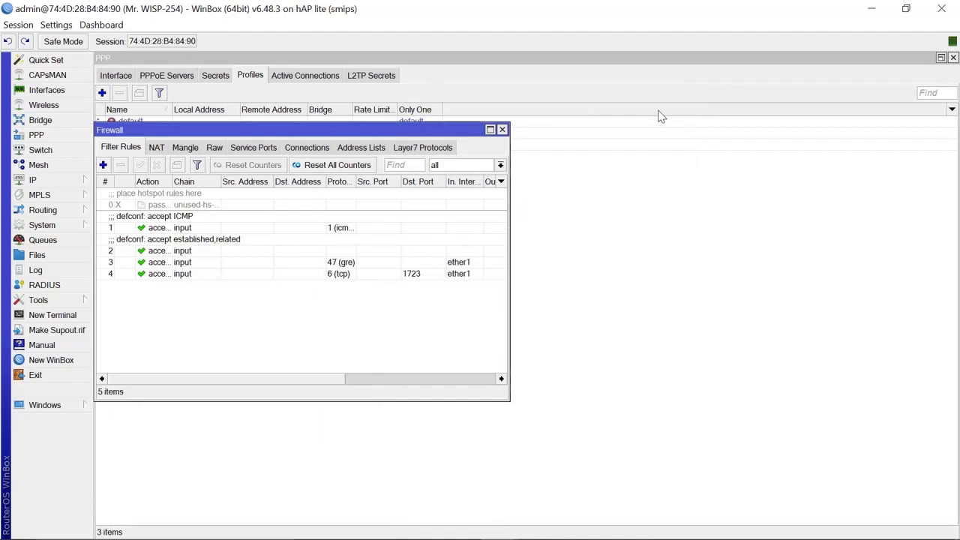
- Create a new PPP secret with a username and password
left_click(502, 130)
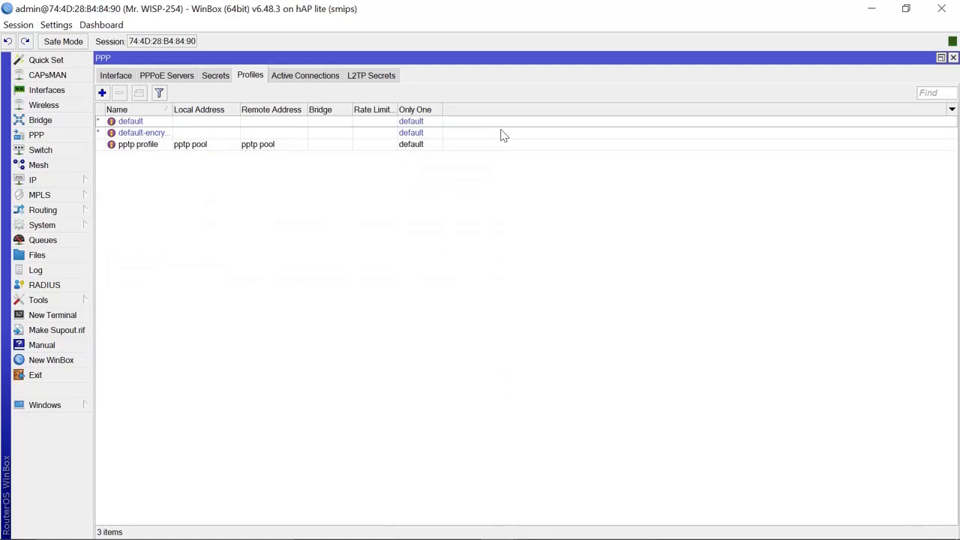
left_click(216, 77)
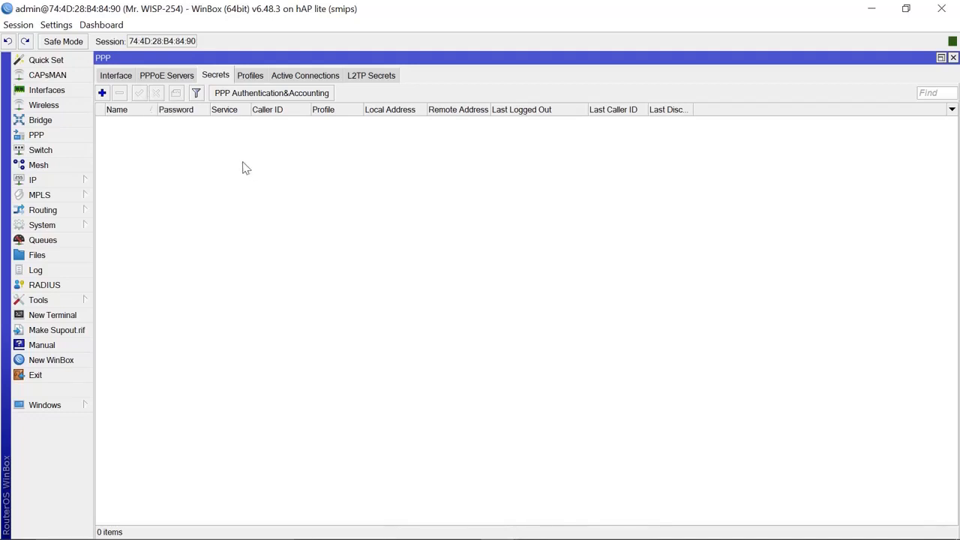
left_click(102, 95)
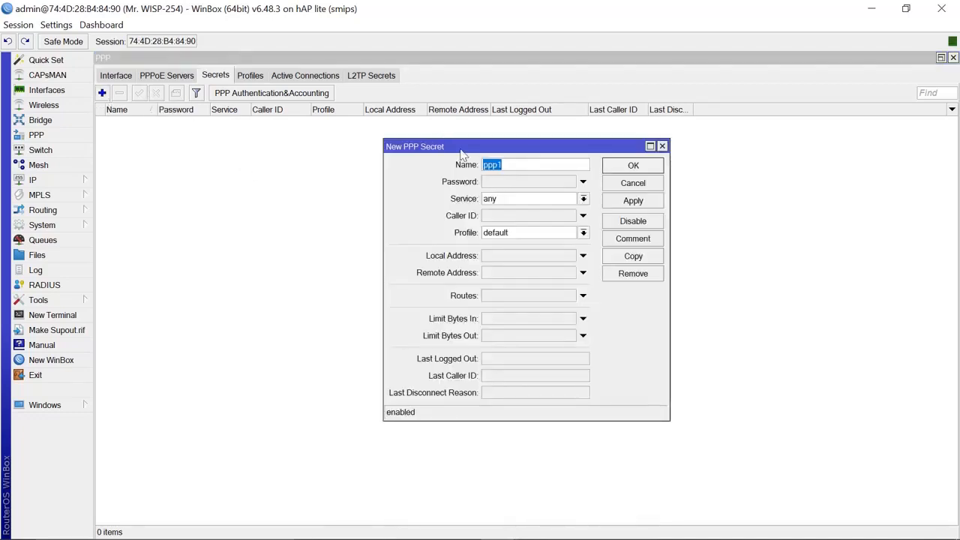
left_click(518, 162)
key("BackSpace")
key("BackSpace")
key("BackSpace")
key("BackSpace")
type("newuser")
left_click(554, 183)
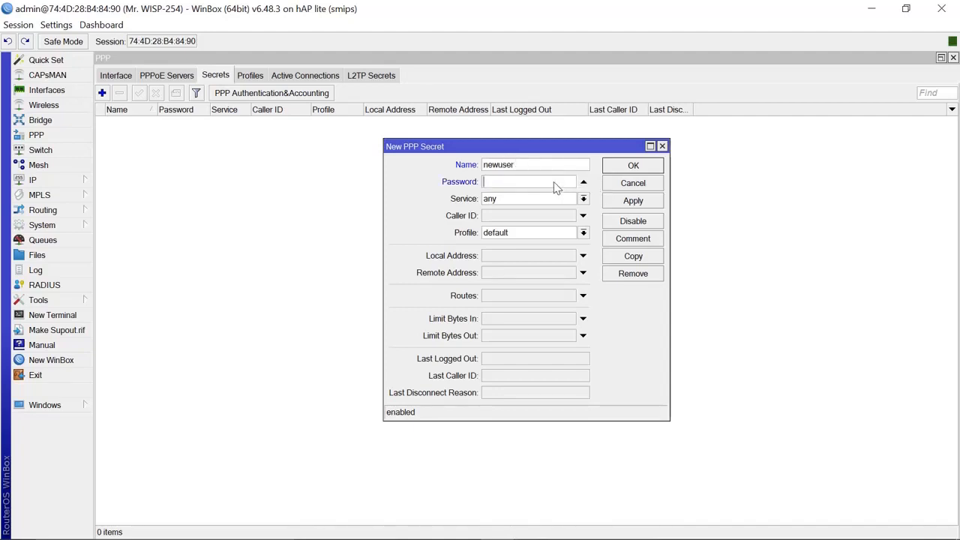
type("12345")
- Restrict the secret to the pptp service with pptp profile and save it
left_click(583, 200)
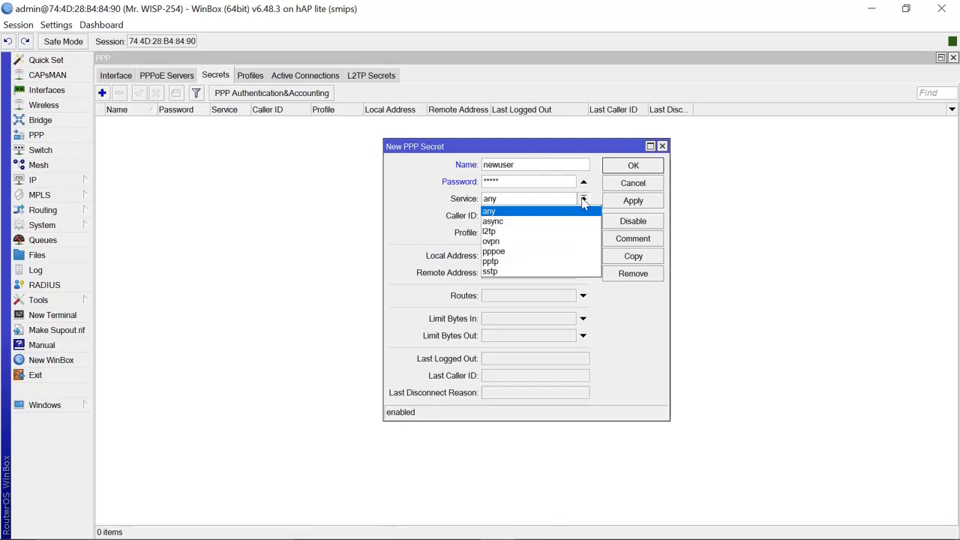
left_click(517, 263)
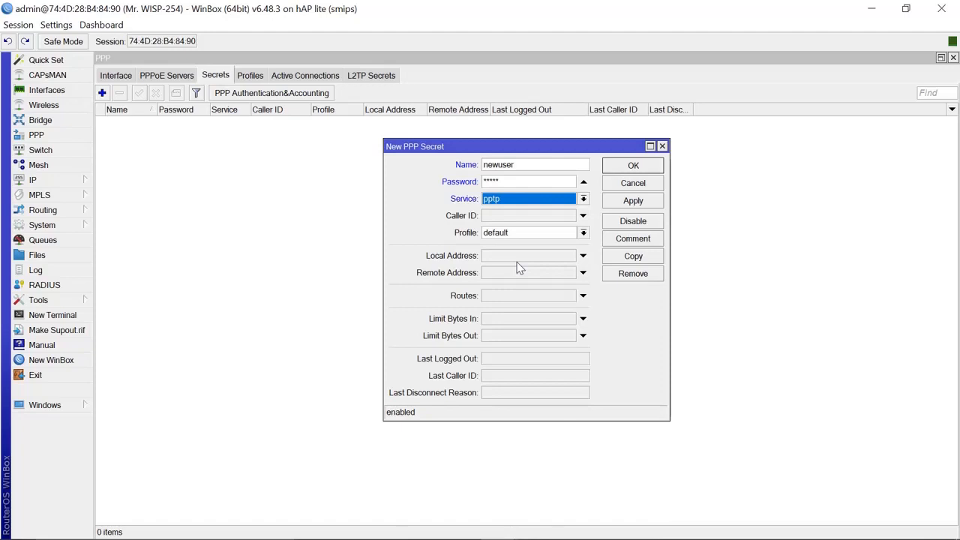
left_click(583, 234)
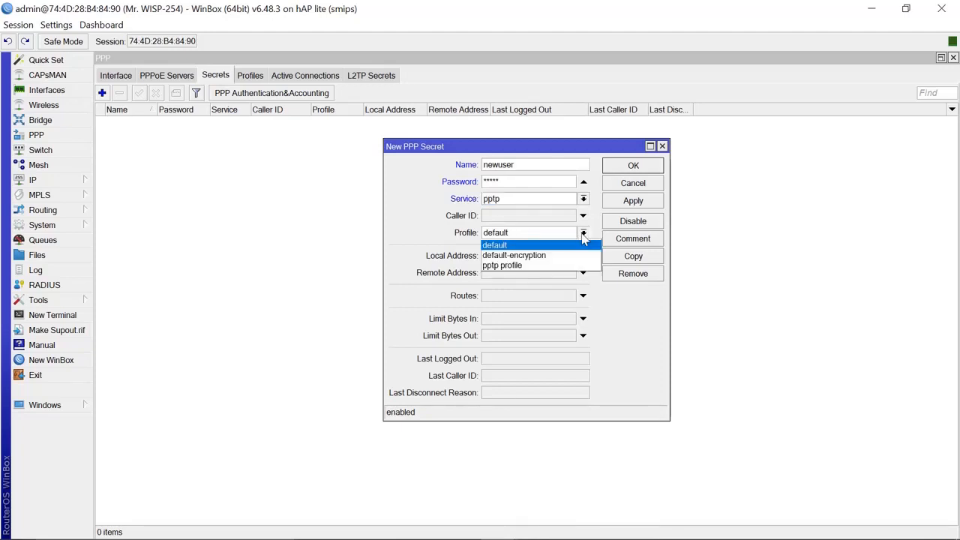
left_click(536, 267)
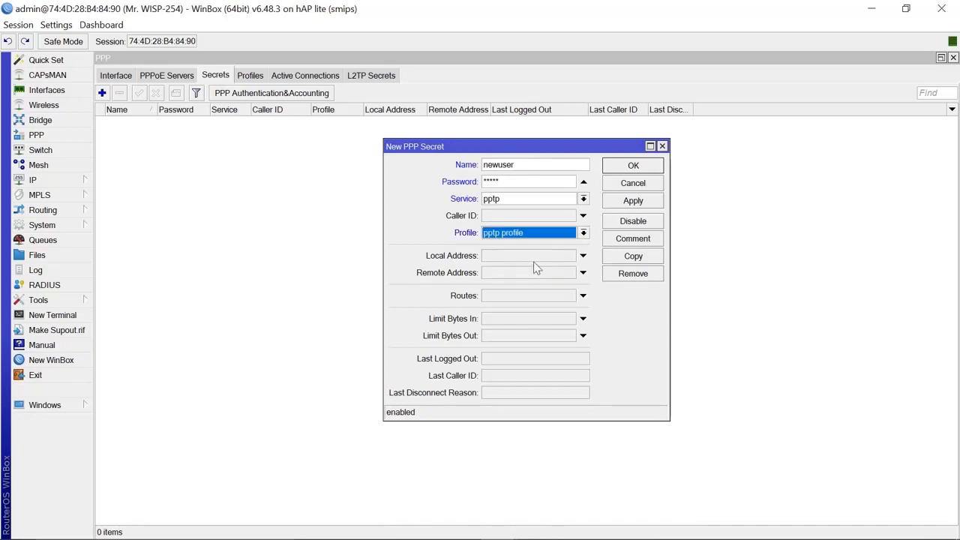
left_click(643, 203)
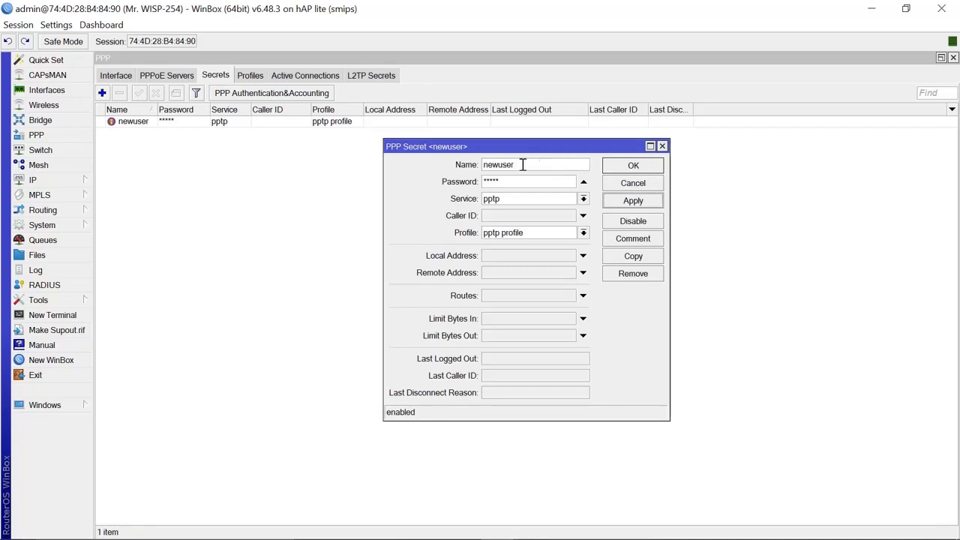
left_click(643, 168)
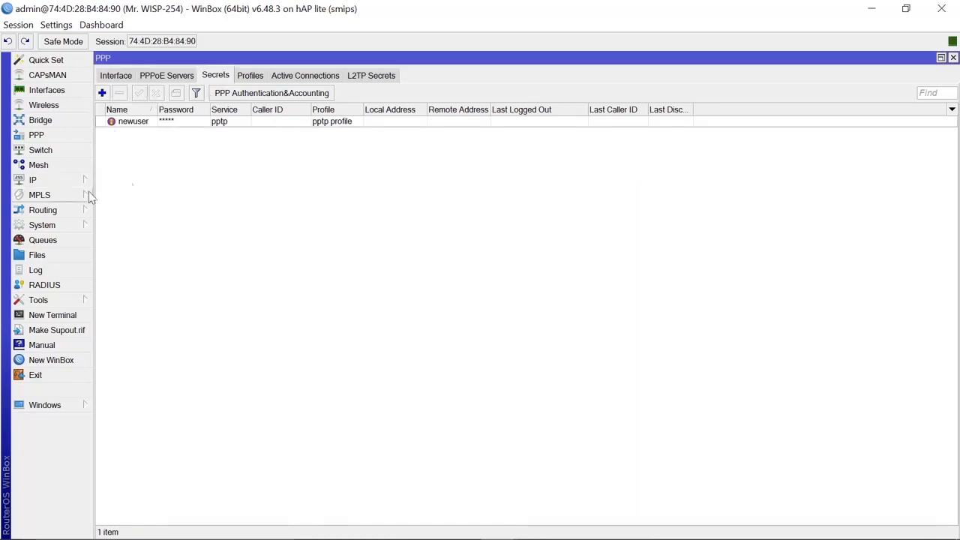
- Enable the PPTP server with pptp profile as its default profile
left_click(115, 76)
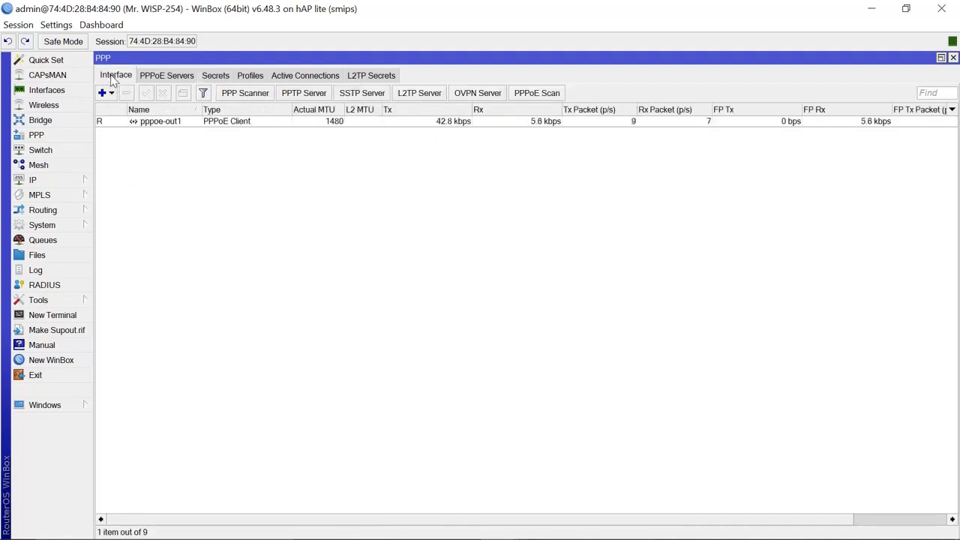
left_click(304, 95)
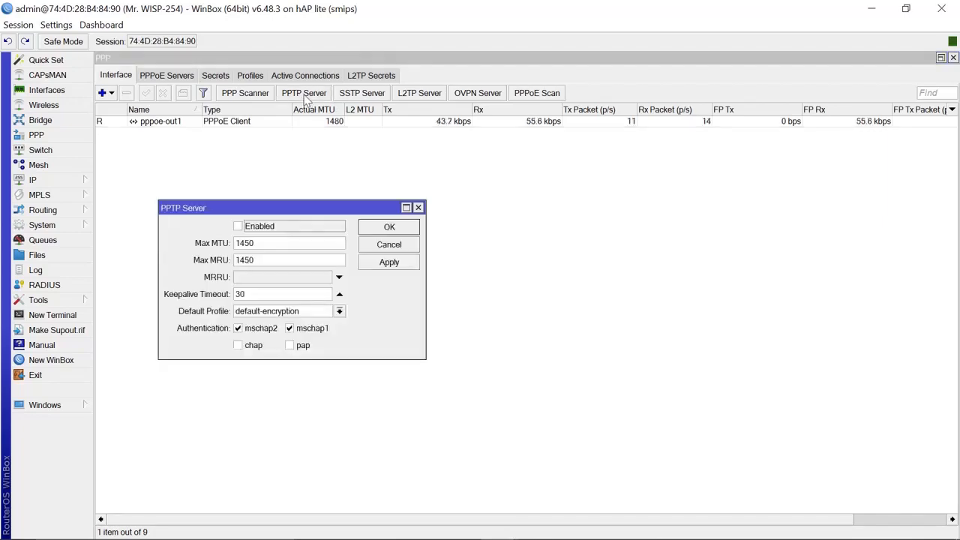
left_click(241, 230)
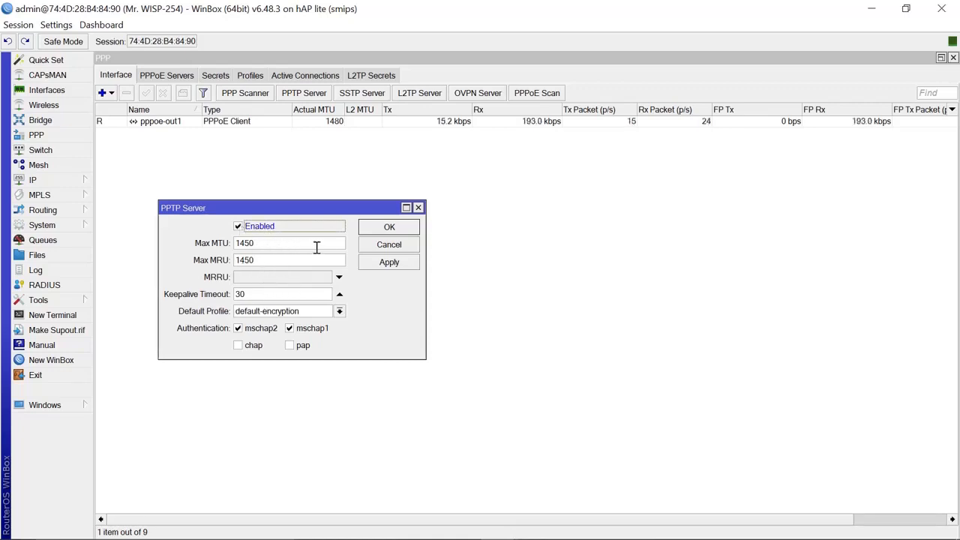
left_click(340, 314)
left_click(340, 313)
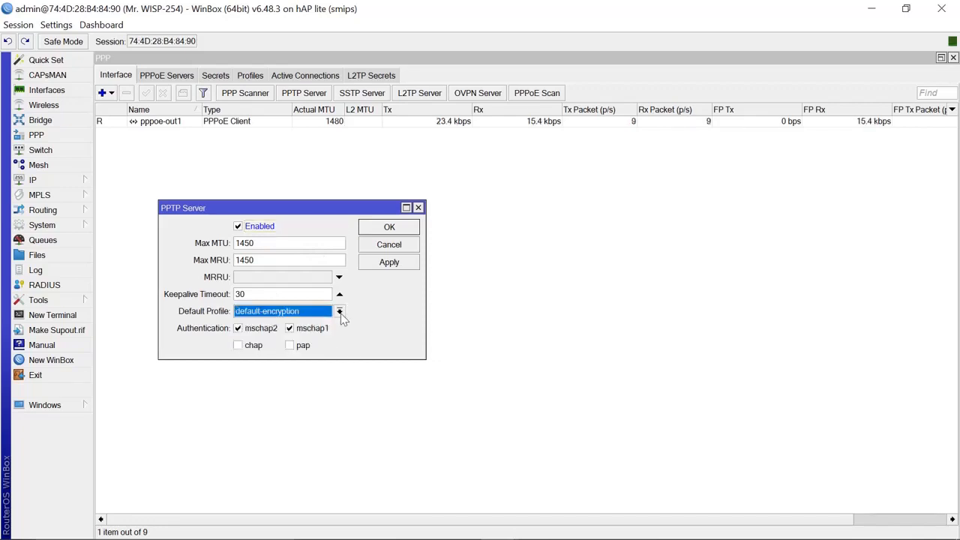
left_click(340, 313)
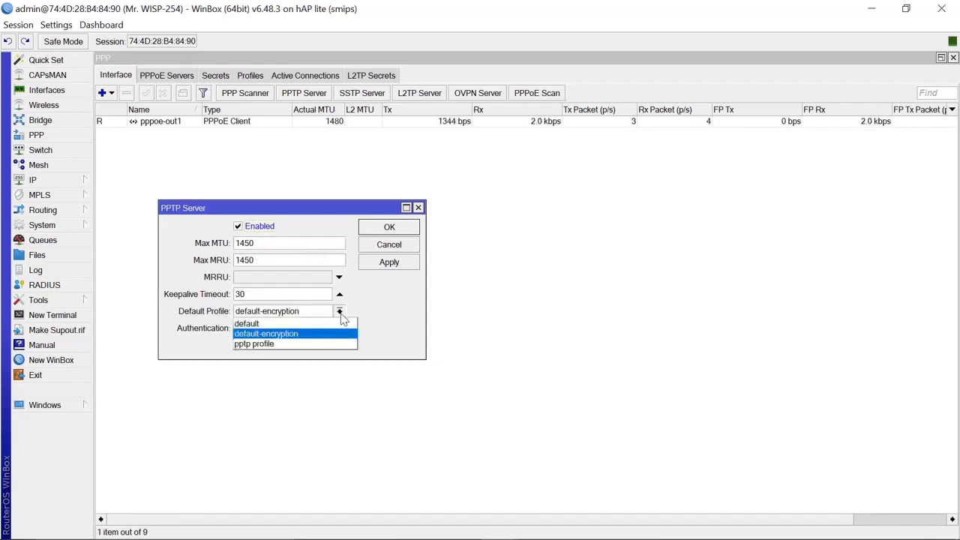
left_click(268, 344)
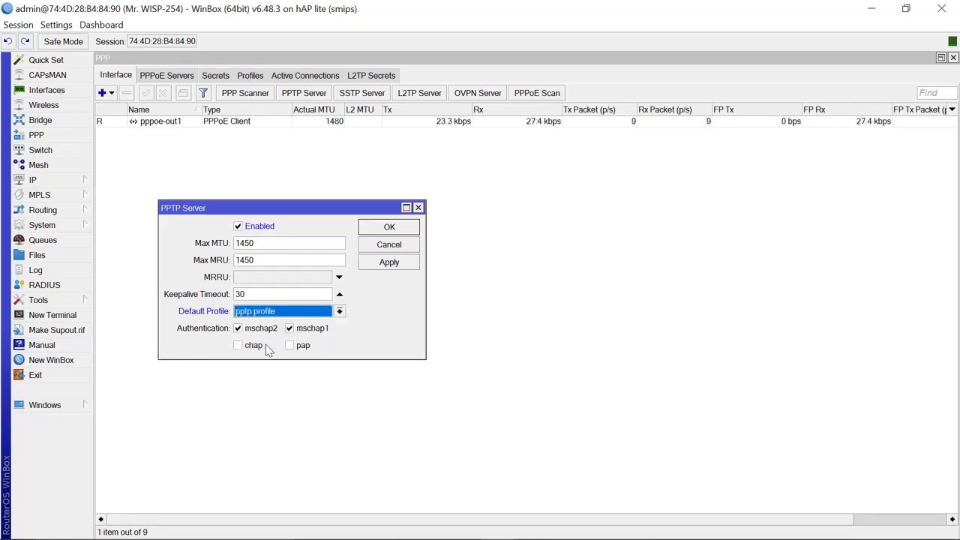
left_click(389, 262)
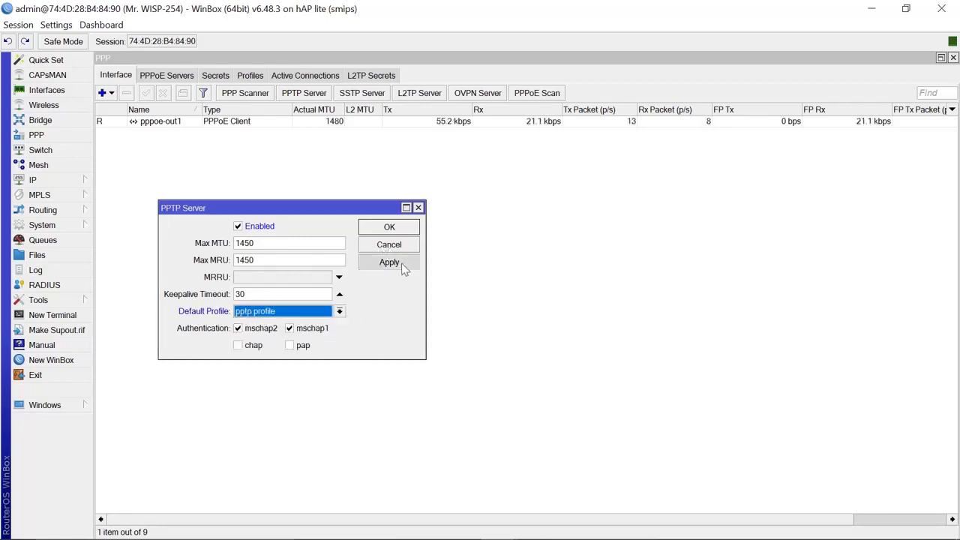
left_click(389, 227)
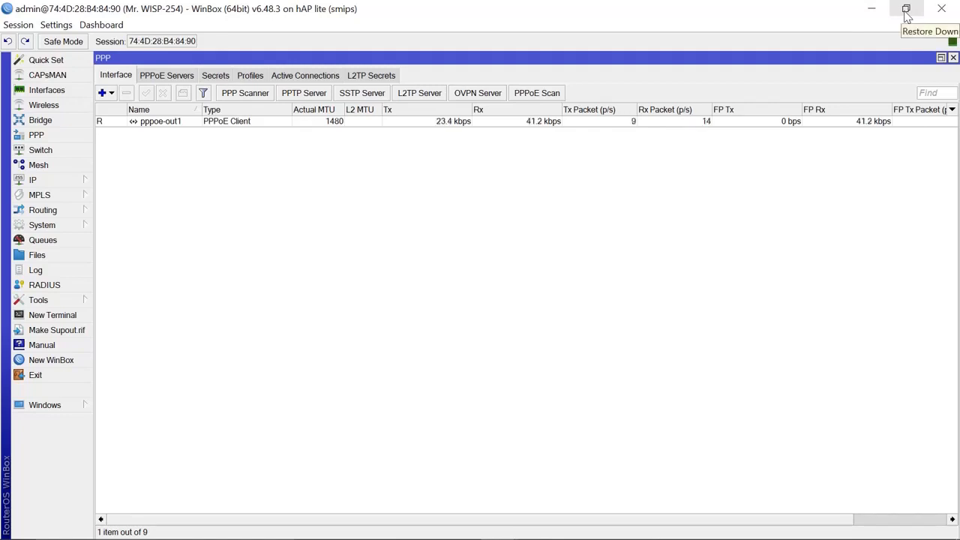
- Restore the WinBox windows and dismiss the crash report
left_click(906, 9)
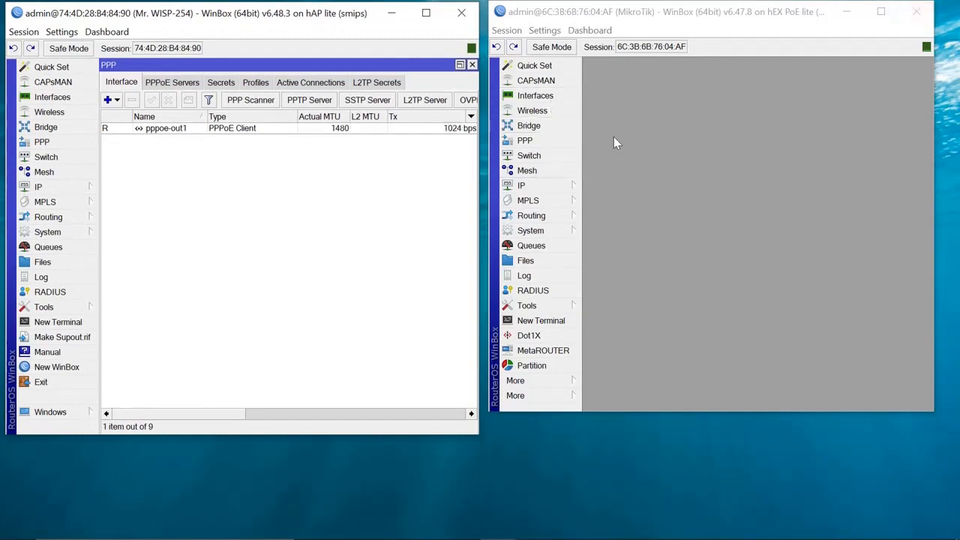
left_click(880, 11)
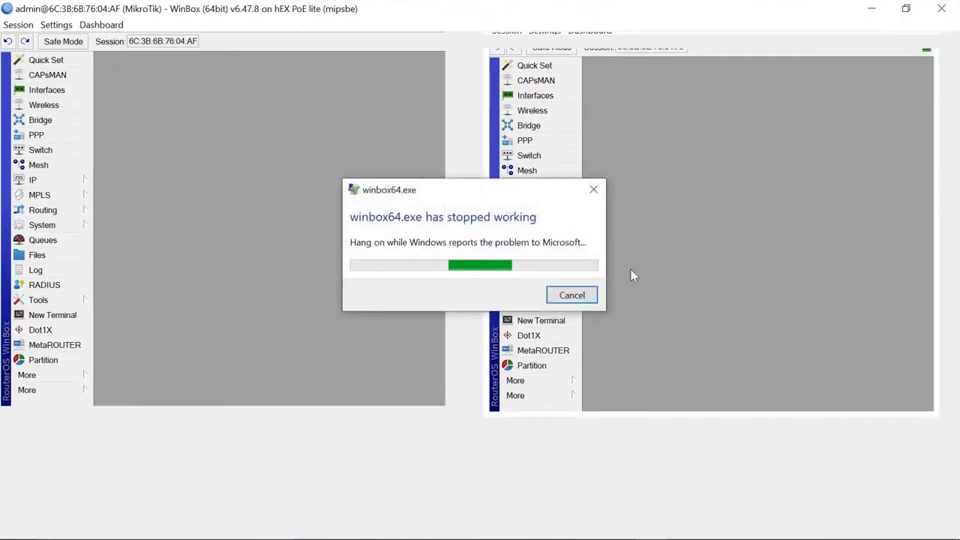
left_click(575, 294)
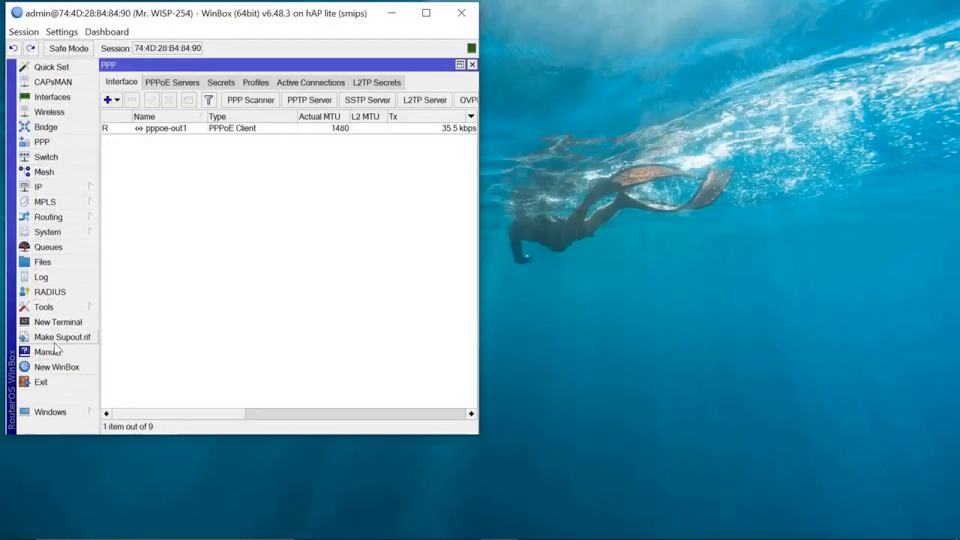
- Connect a new WinBox session to neighbor 6C:3B:6B:76:04:AF with an empty password
left_click(57, 367)
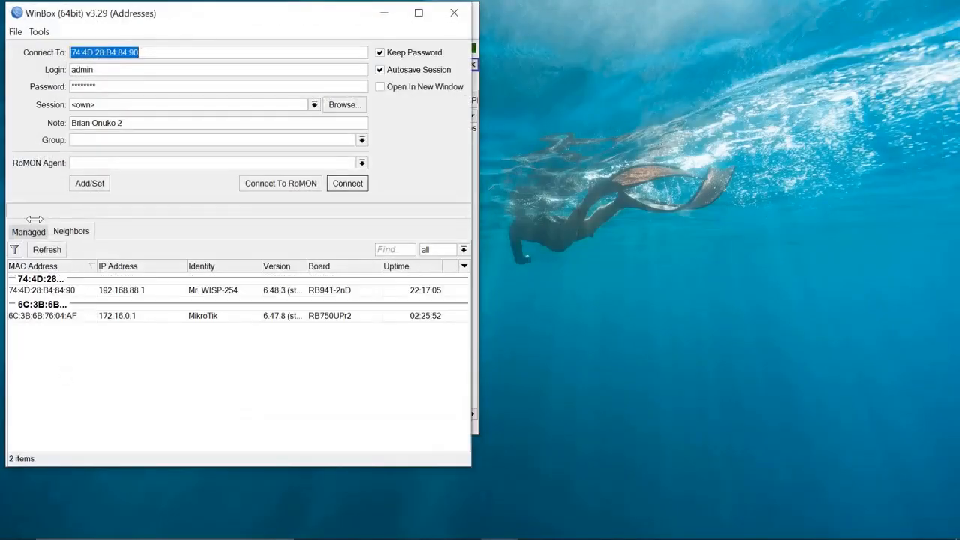
left_click(56, 320)
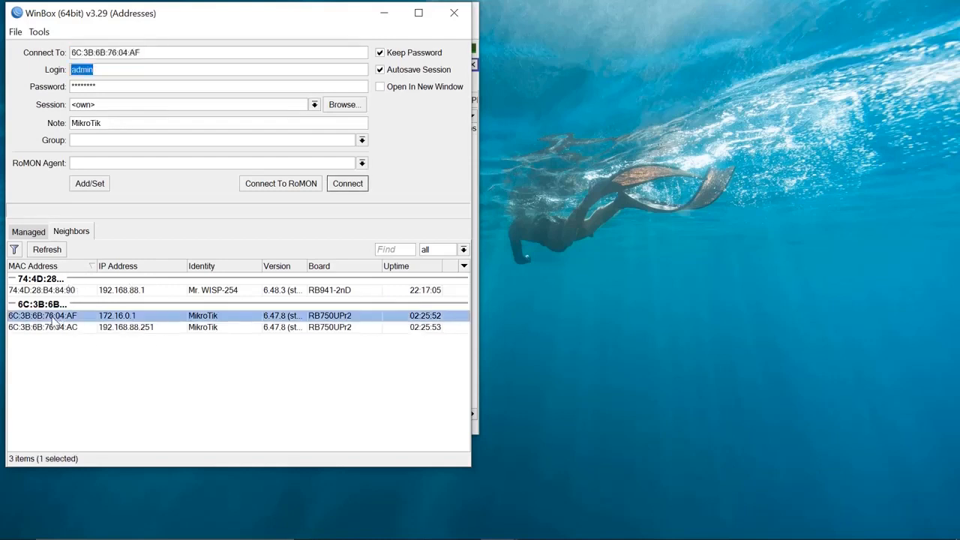
left_click(163, 90)
double_click(164, 90)
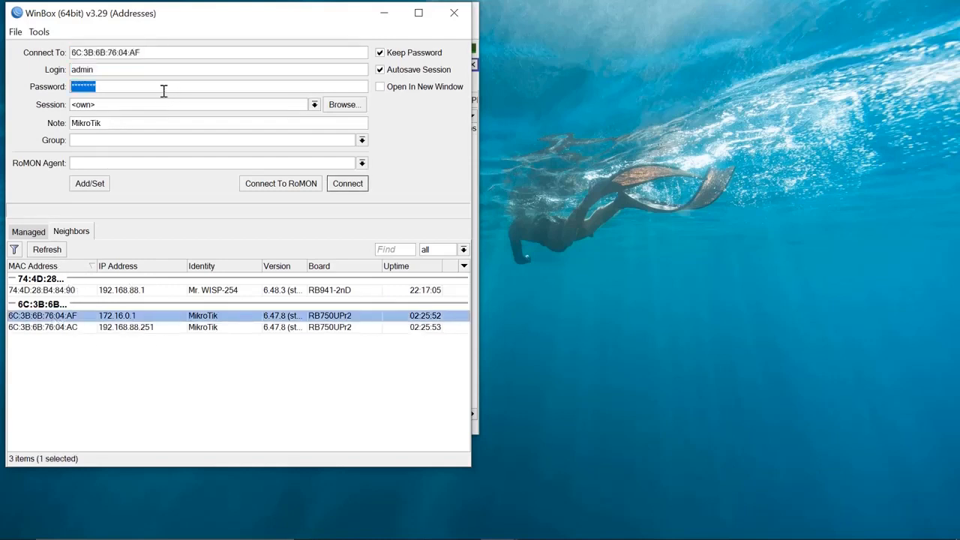
key("BackSpace")
left_click(353, 186)
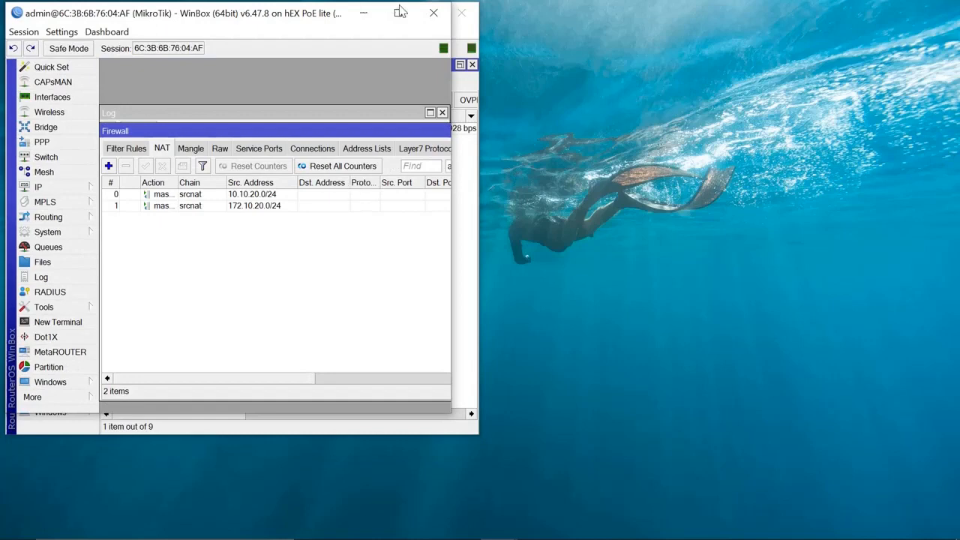
- Maximize the hEX session and close its Firewall and Log windows
left_click(400, 13)
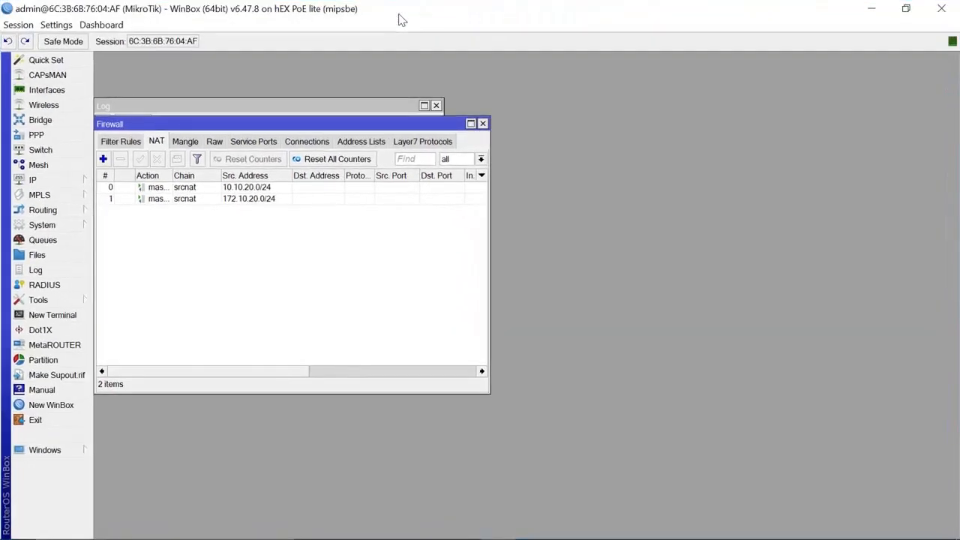
left_click(482, 124)
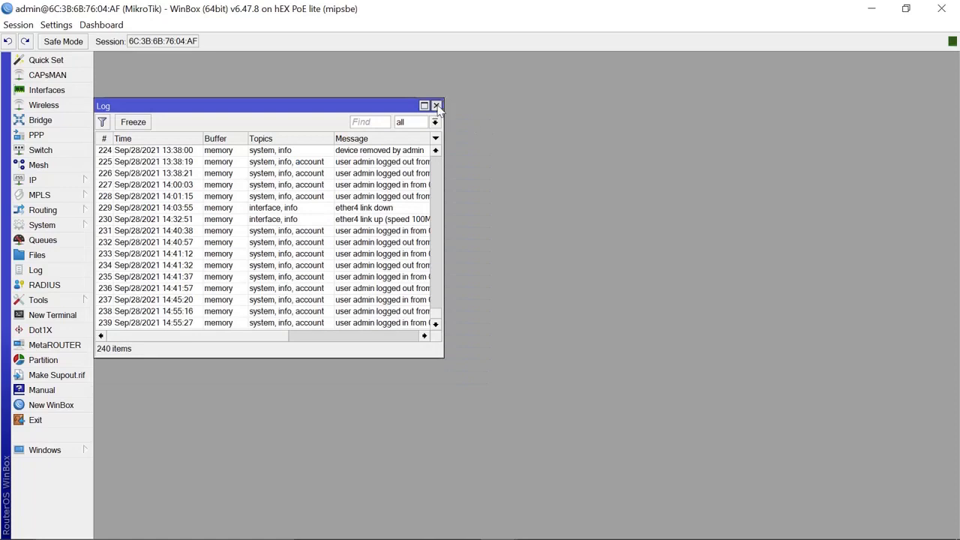
left_click(435, 105)
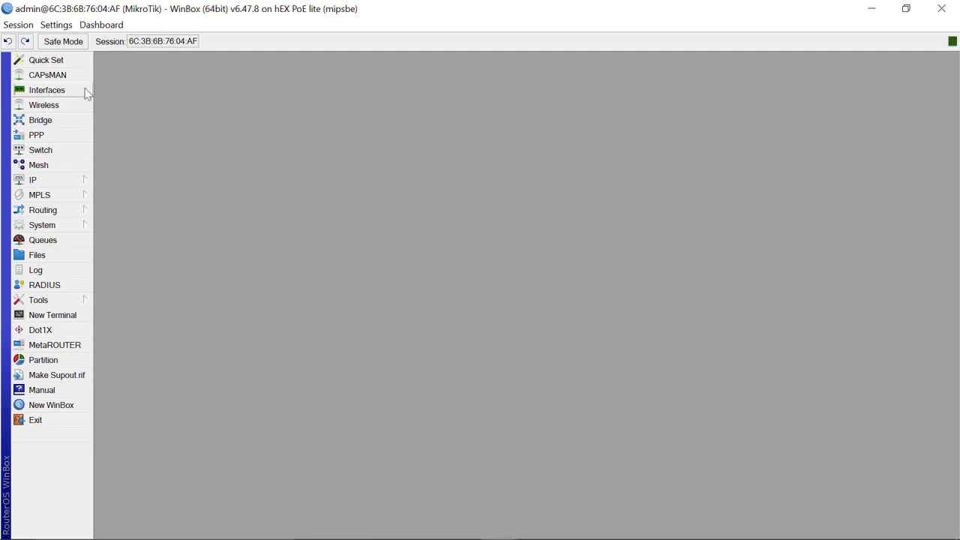
- From Interfaces, add a PPTP Client interface named pptp-out1 and switch to its Dial Out settings
left_click(47, 90)
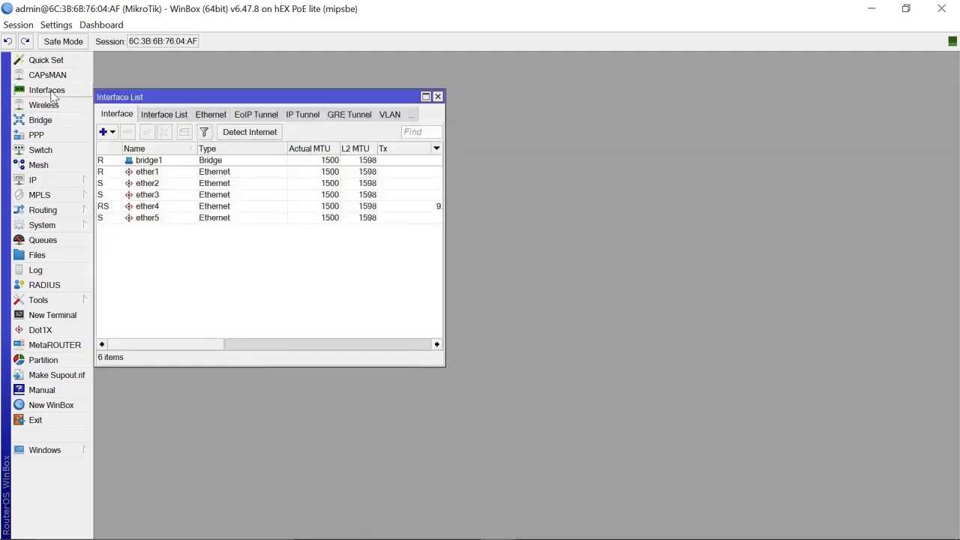
left_click(111, 135)
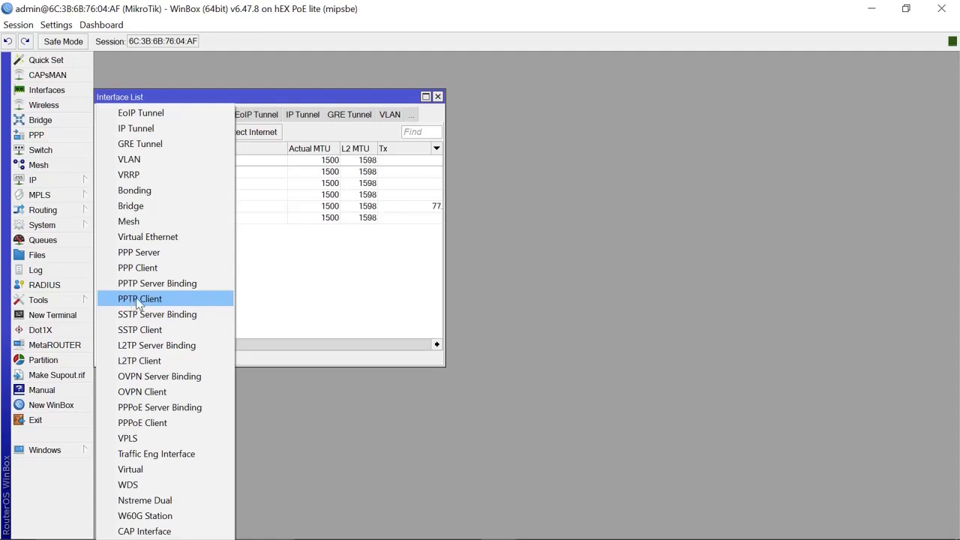
left_click(159, 301)
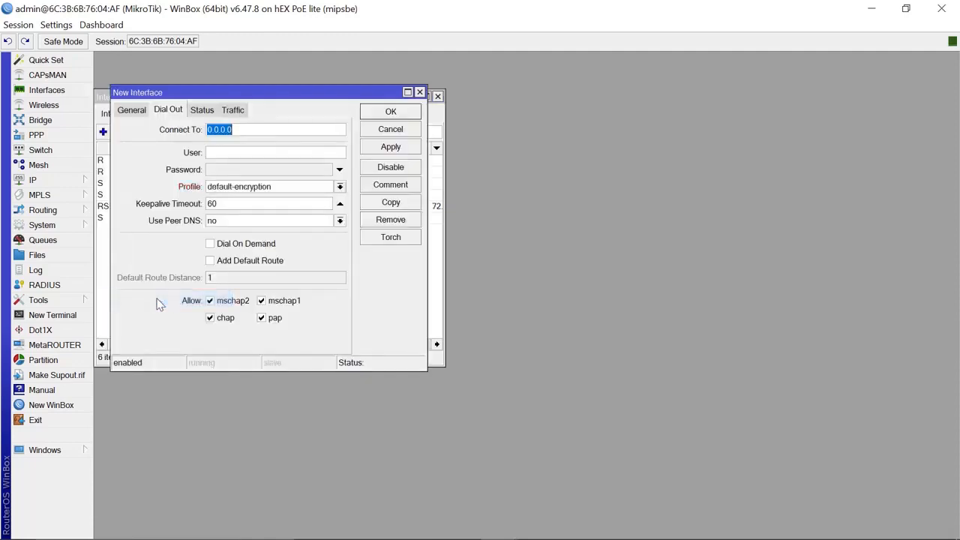
left_click(133, 114)
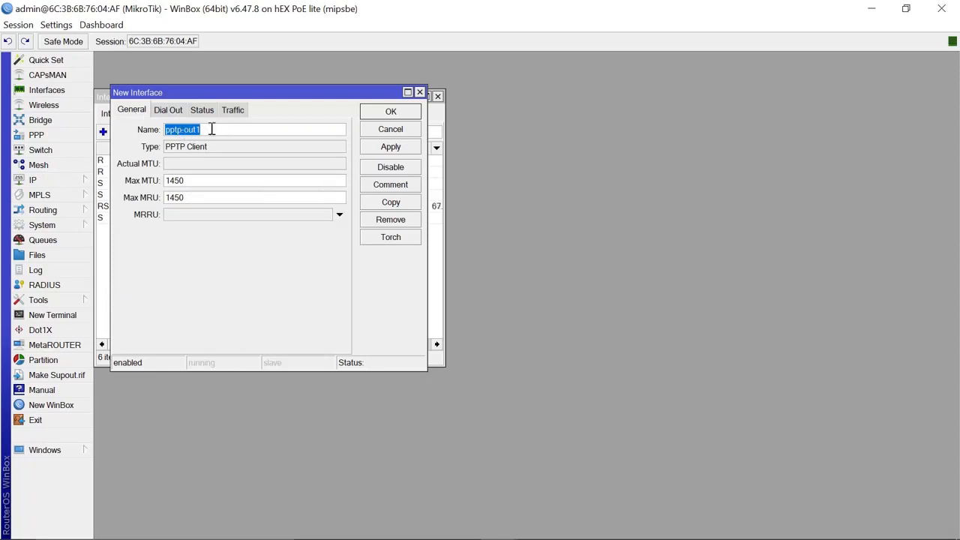
left_click(168, 111)
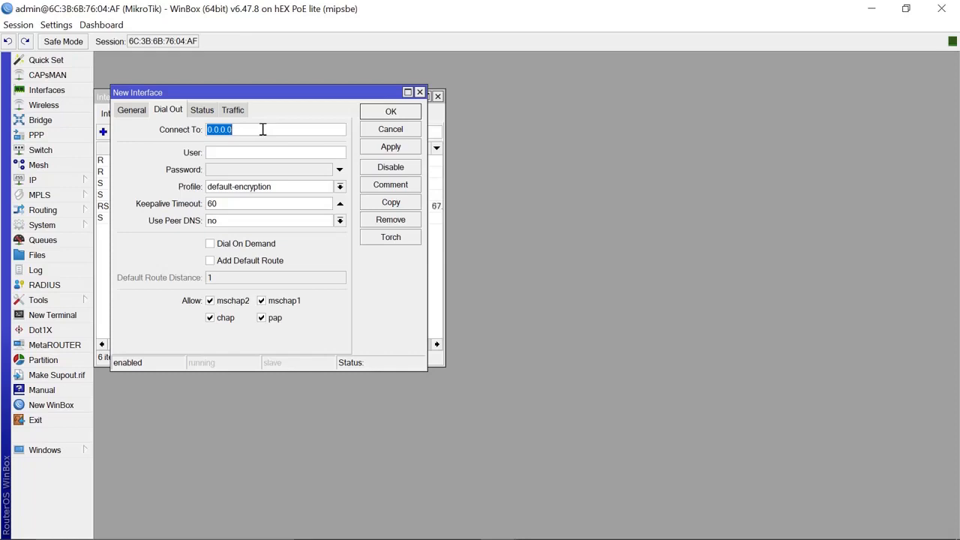
- On the hAP lite server, open IP > Addresses and copy the pppoe-out1 address 172.16.20.250
mouse_move(310, 534)
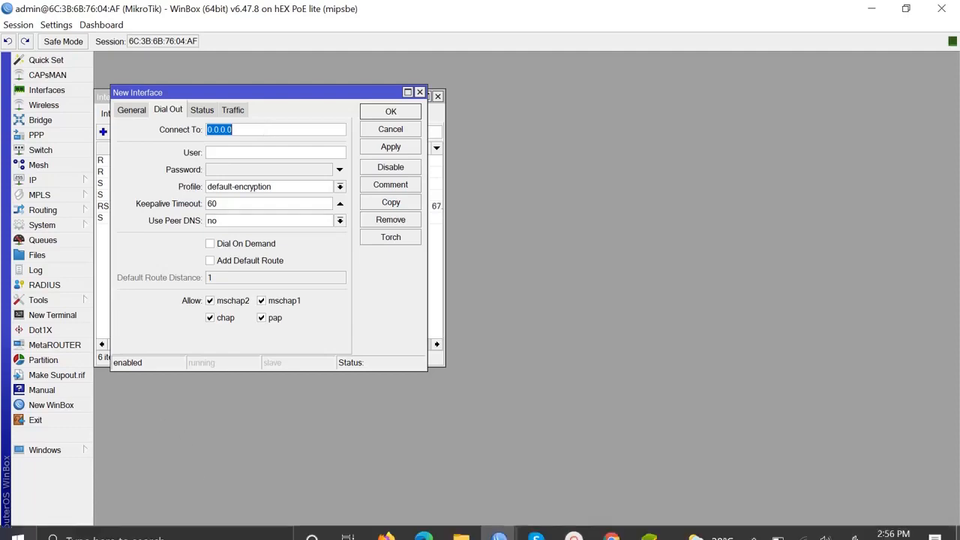
mouse_move(508, 534)
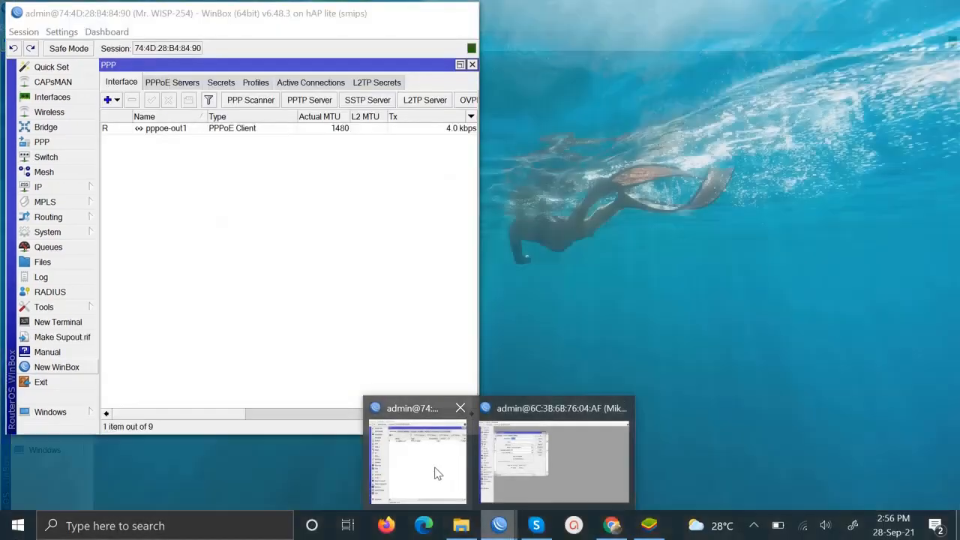
left_click(437, 472)
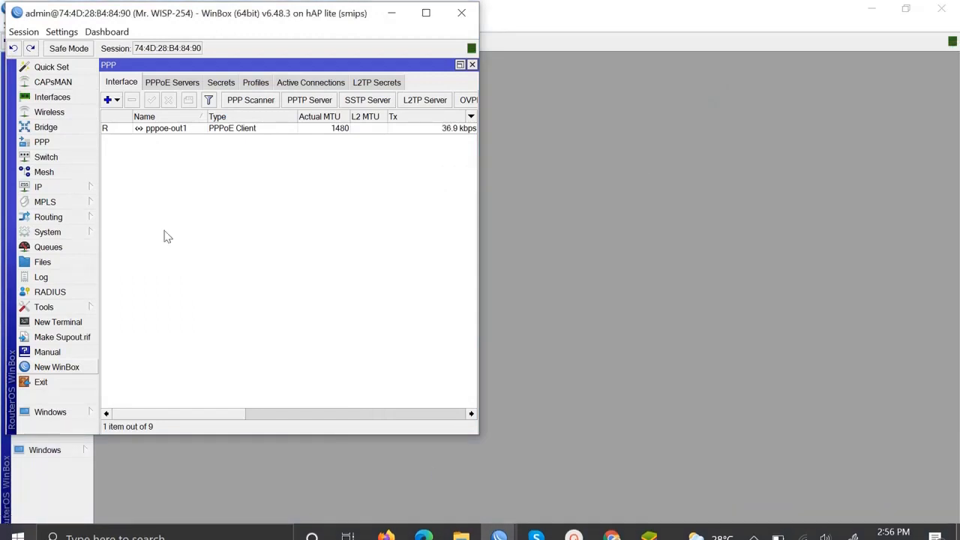
left_click(39, 187)
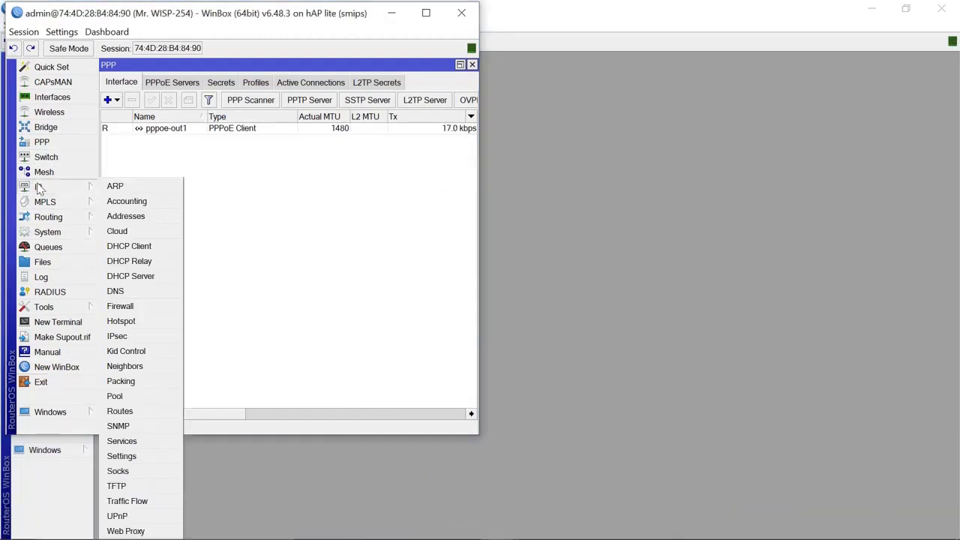
left_click(138, 217)
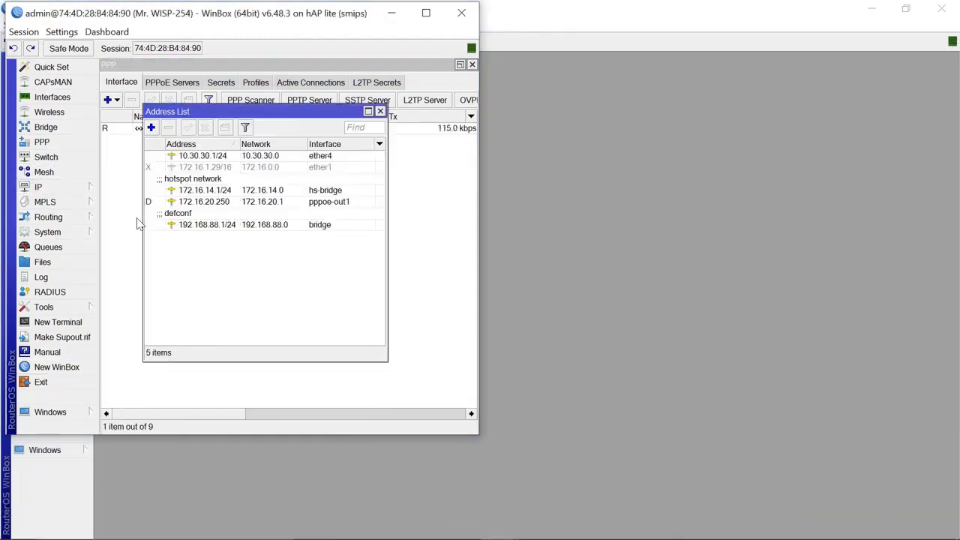
double_click(215, 206)
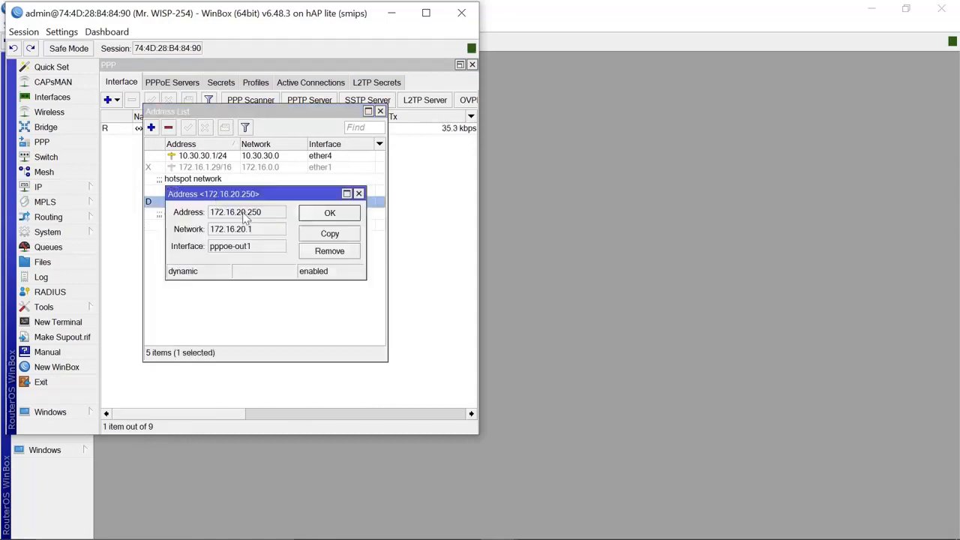
double_click(242, 216)
key("ctrl+c")
left_click(242, 216)
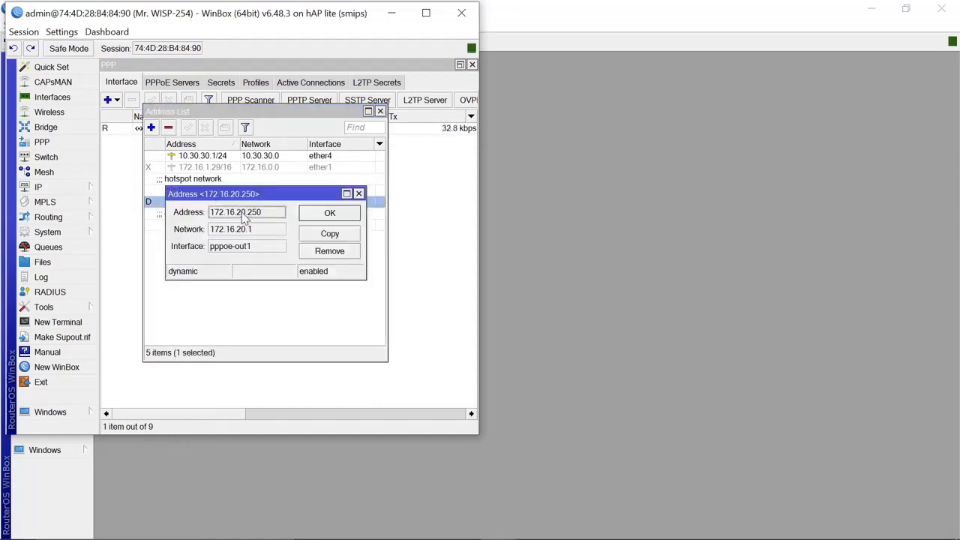
left_click(359, 194)
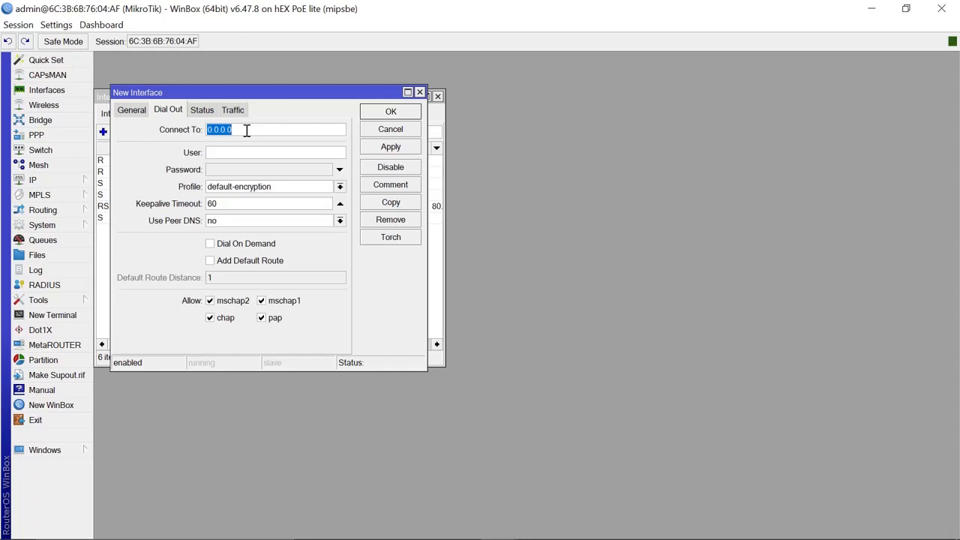
- Point pptp-out1 at 172.16.20.250 with the PPP user name and password, and apply
key("ctrl+v")
type("ne ")
type("use")
left_click(240, 171)
type("12345")
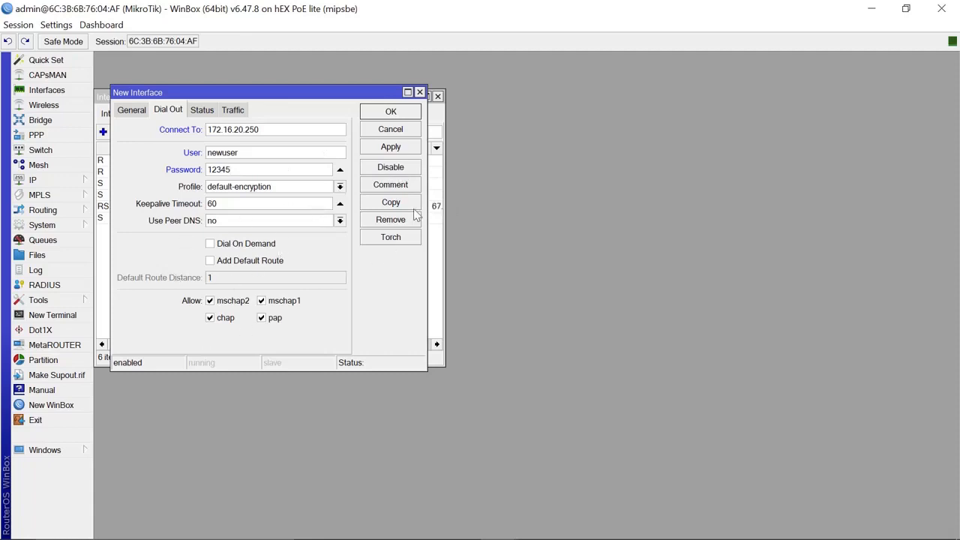
left_click(391, 147)
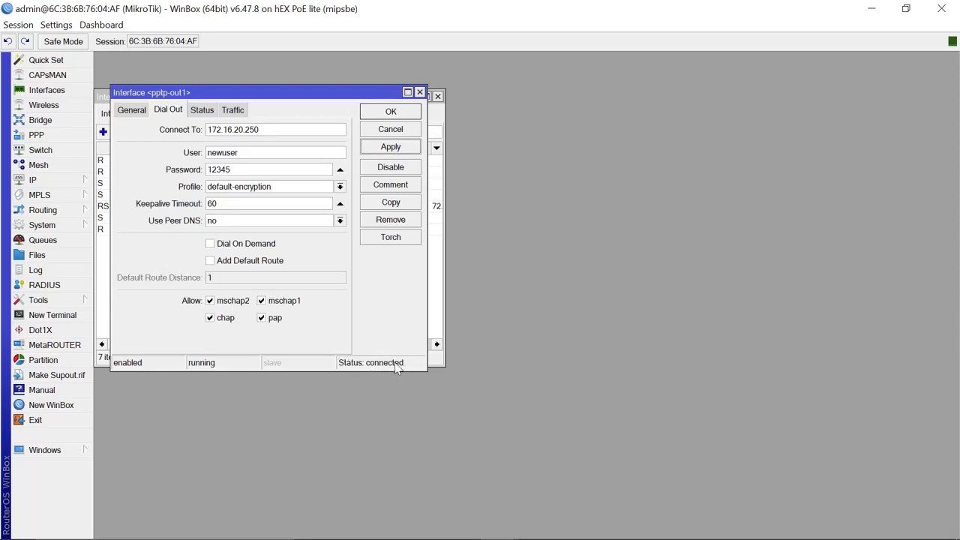
- Check the link's status, showing local address 172.10.20.3
left_click(201, 110)
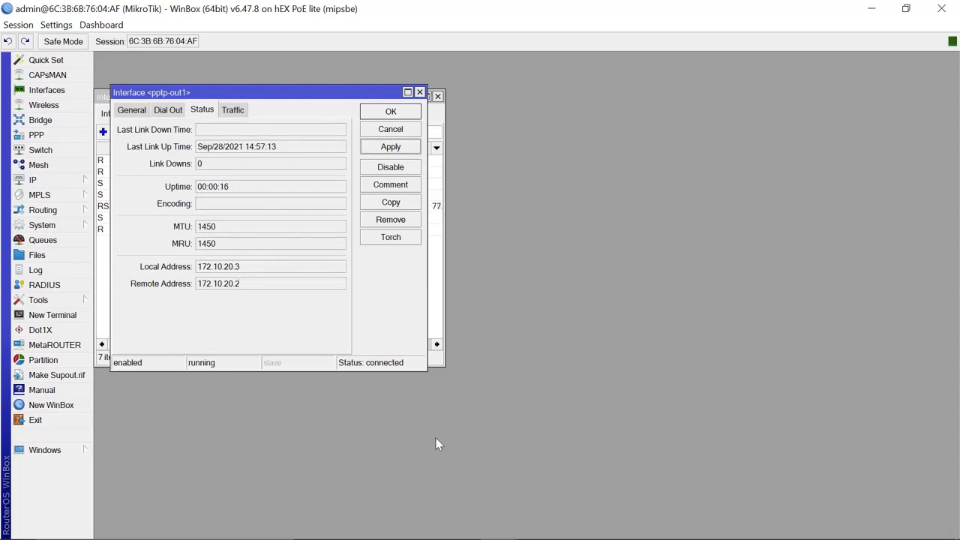
mouse_move(445, 537)
mouse_move(498, 526)
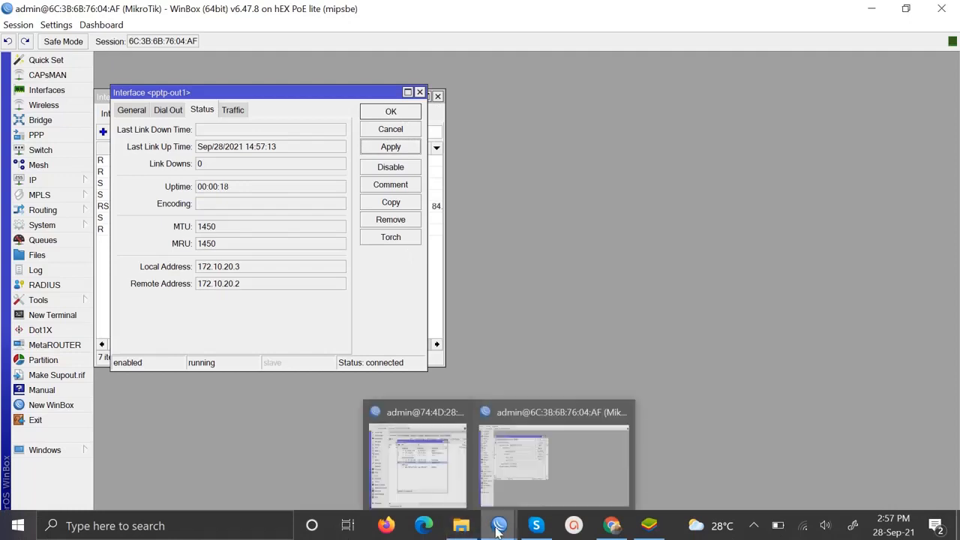
mouse_move(431, 473)
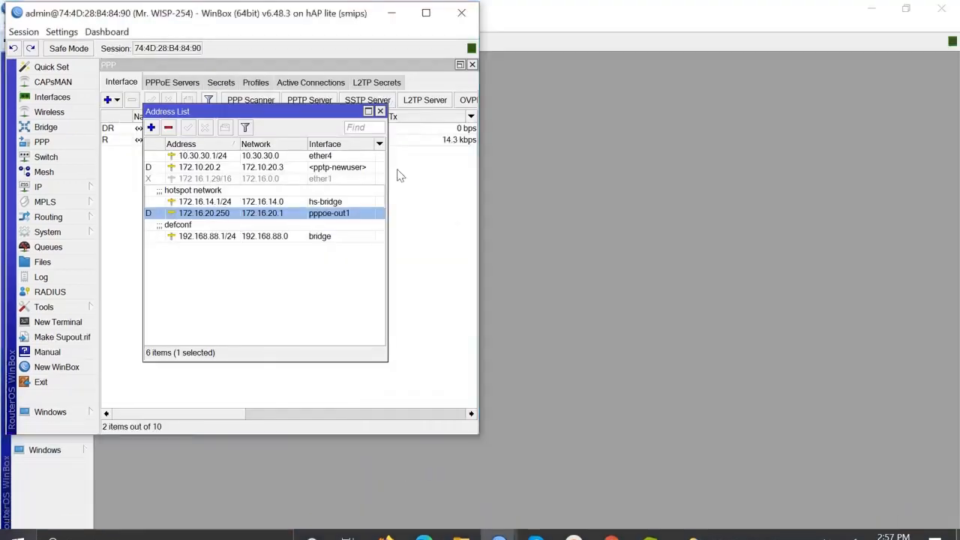
- Maximize the server's WinBox, list PPP Active Connections, and widen Name and Caller ID to show 192.168.88.251
left_click(426, 14)
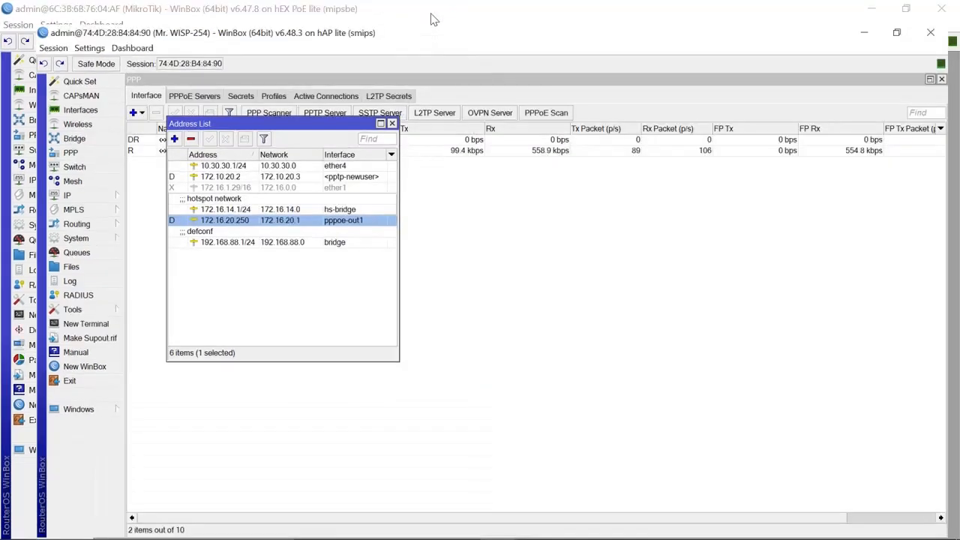
left_click(305, 77)
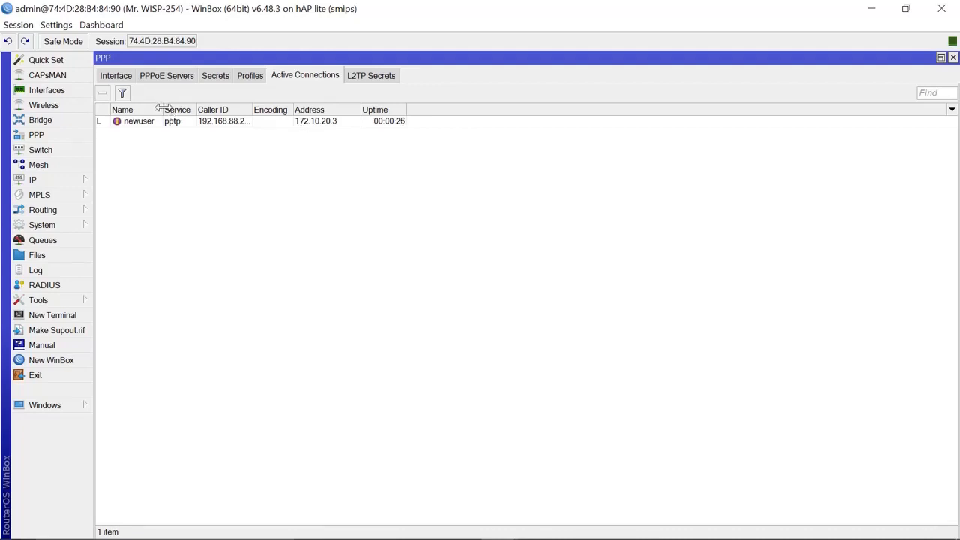
left_click_drag(161, 108, 183, 109)
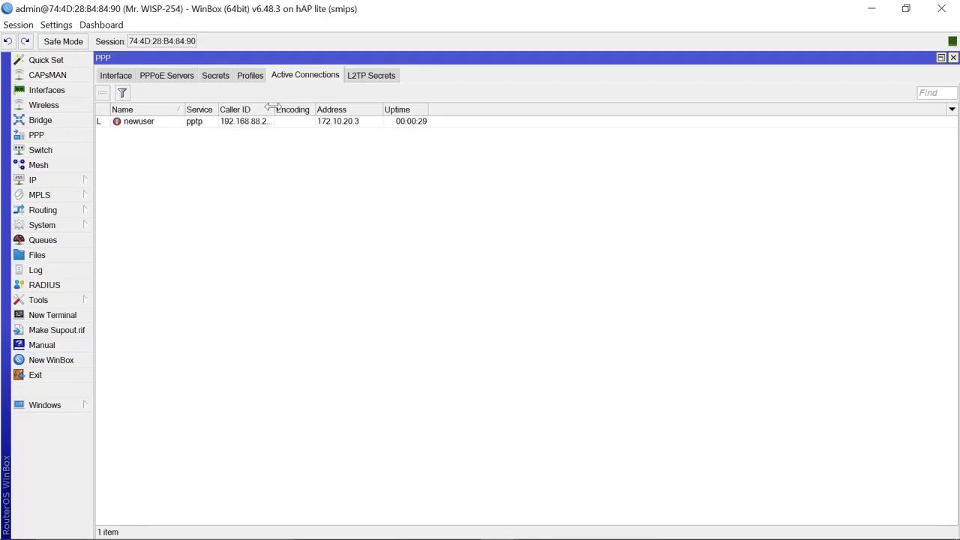
left_click_drag(271, 108, 290, 107)
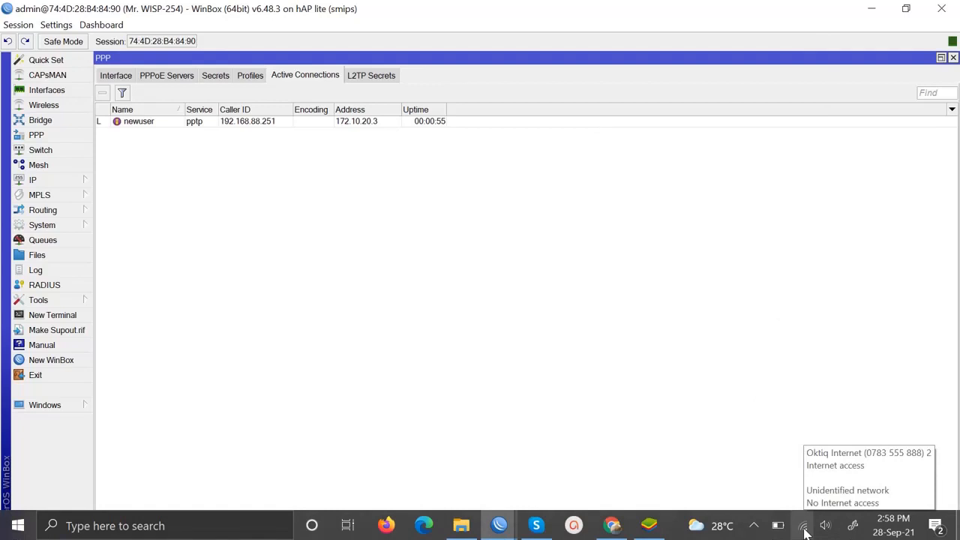
- Reach the VPN page through the network tray icon's Network & Internet settings
right_click(804, 531)
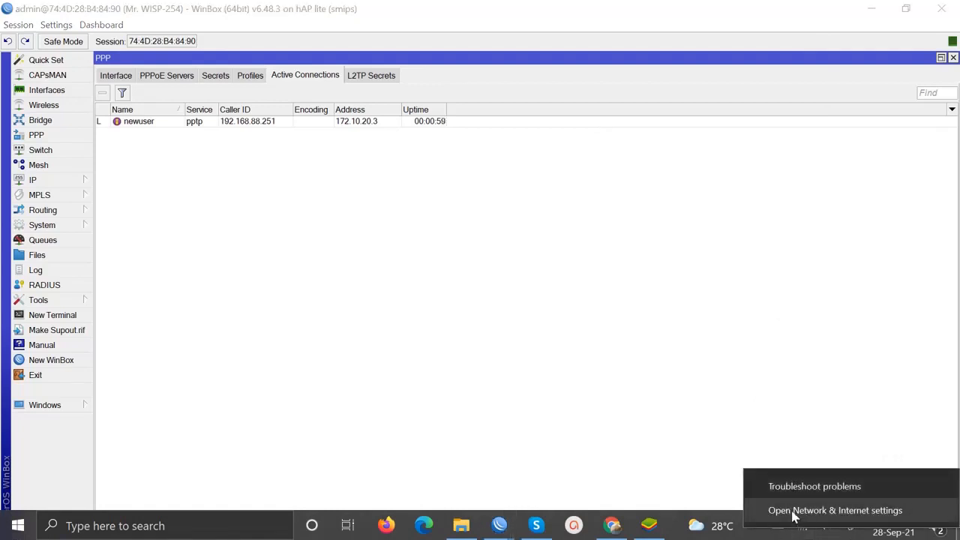
left_click(793, 510)
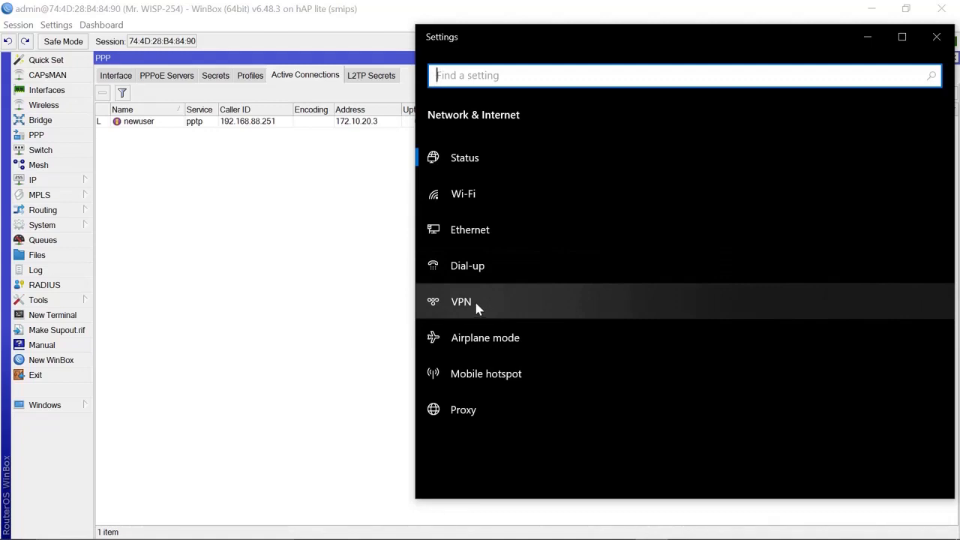
left_click(477, 308)
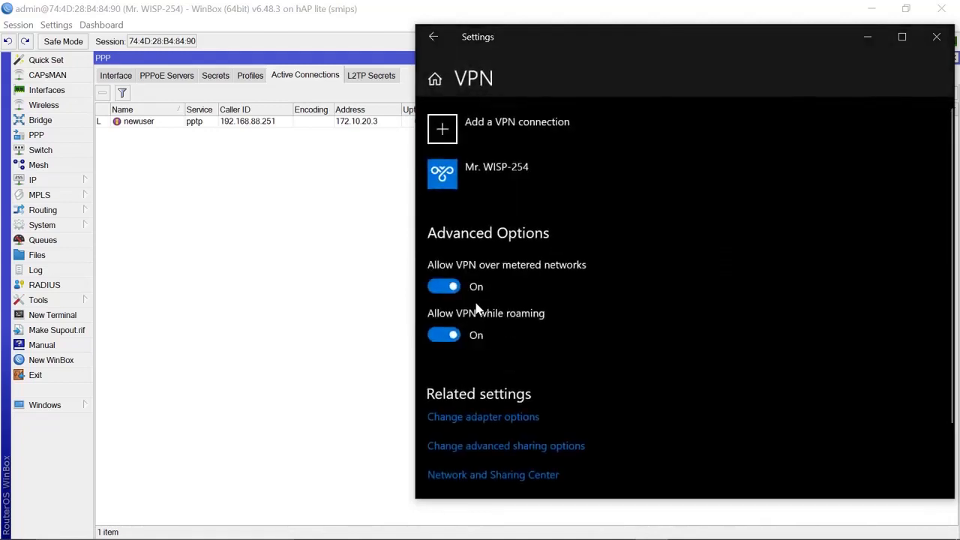
- Add a Windows (built-in) VPN connection named pptp-out1 pointing to server 172.16.20.250
left_click(515, 131)
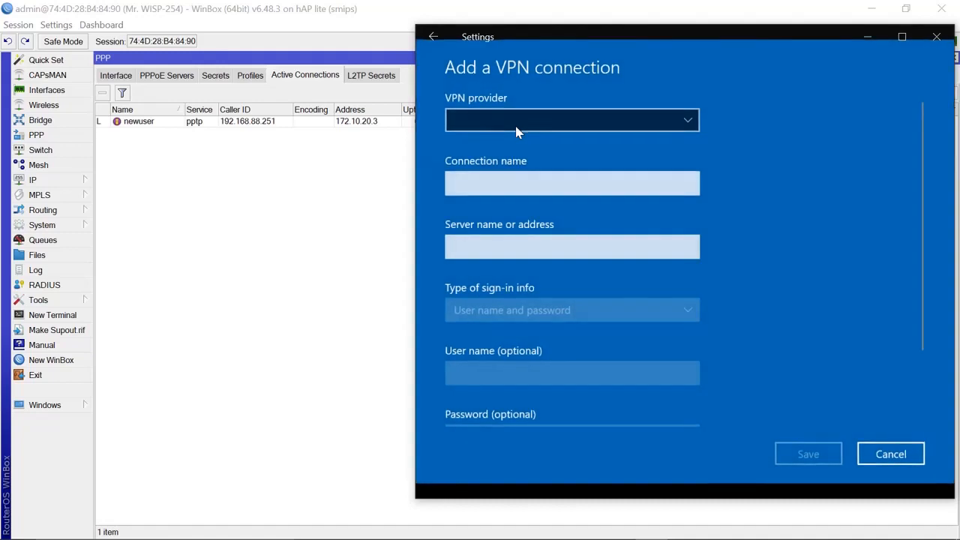
left_click(686, 120)
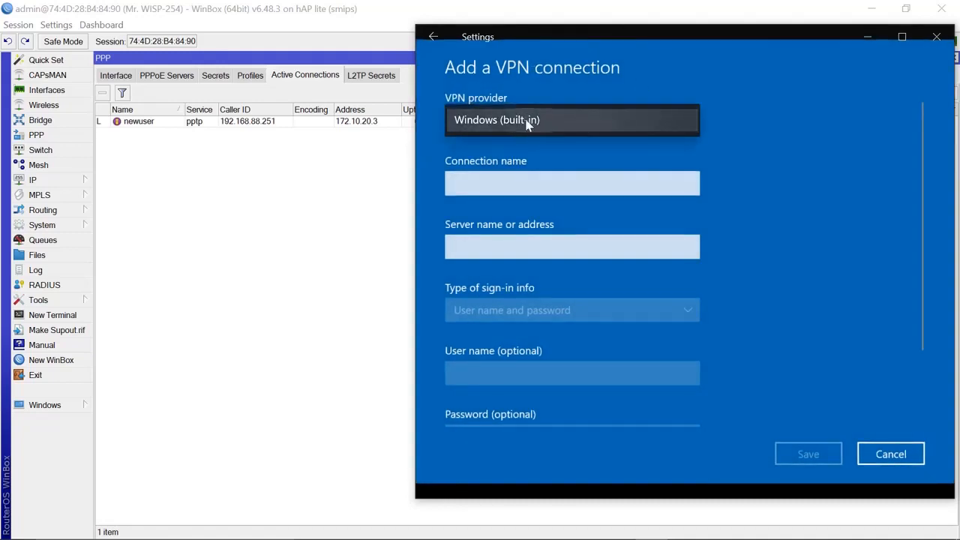
left_click(527, 123)
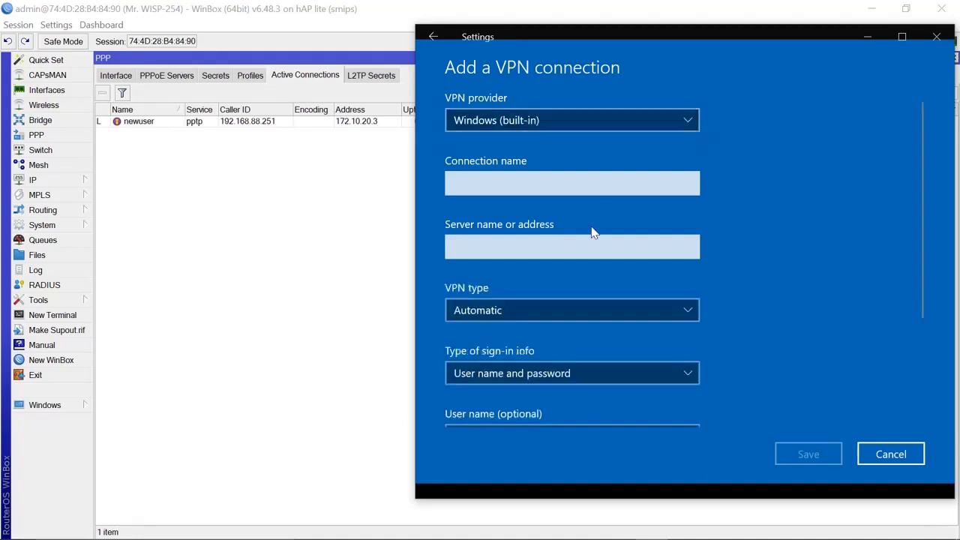
left_click(503, 184)
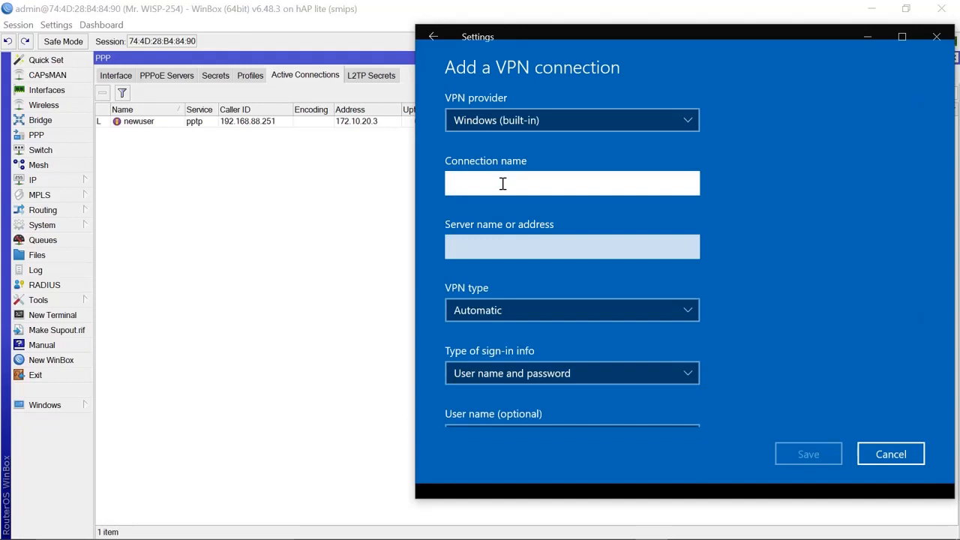
type("pptp-out1")
left_click(493, 245)
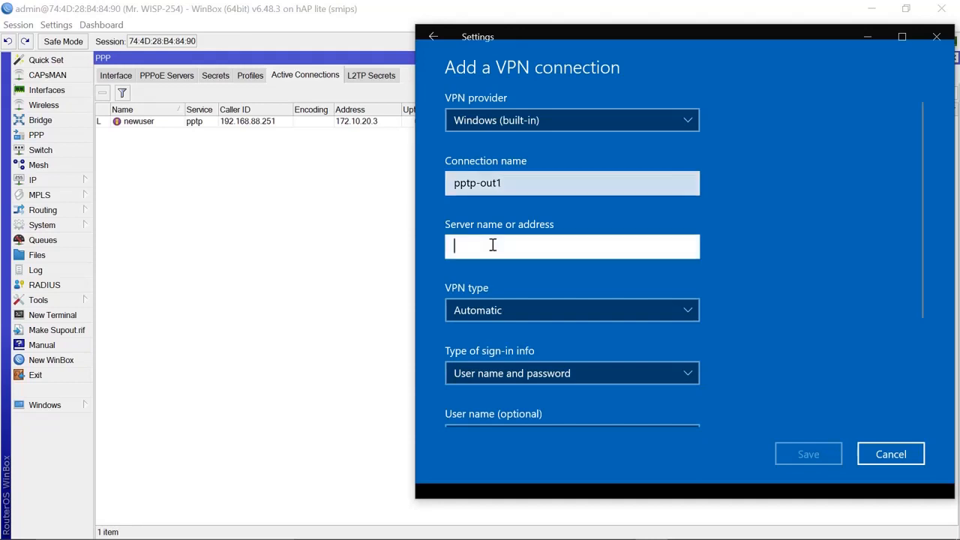
type("172.16.20.250")
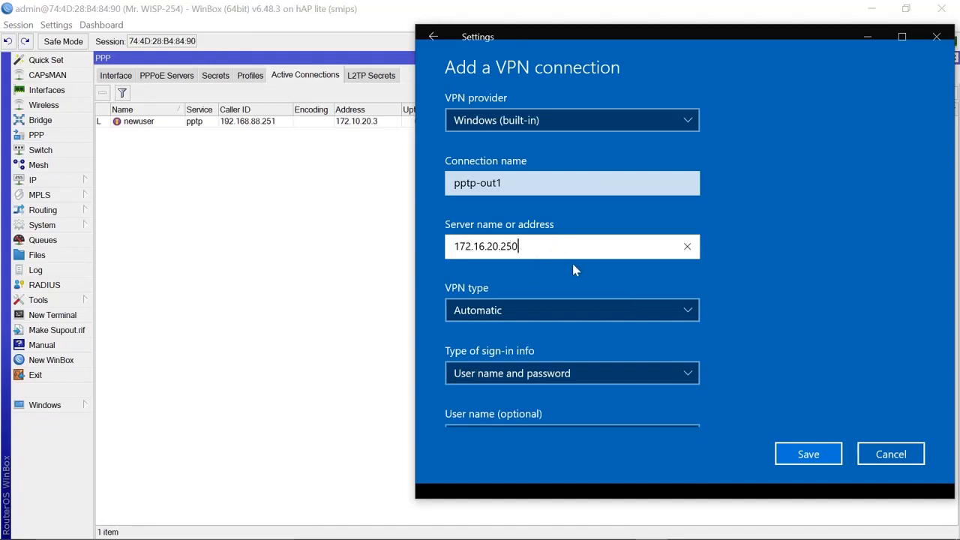
- Set the VPN type to PPTP with user name and password sign-in
left_click(694, 313)
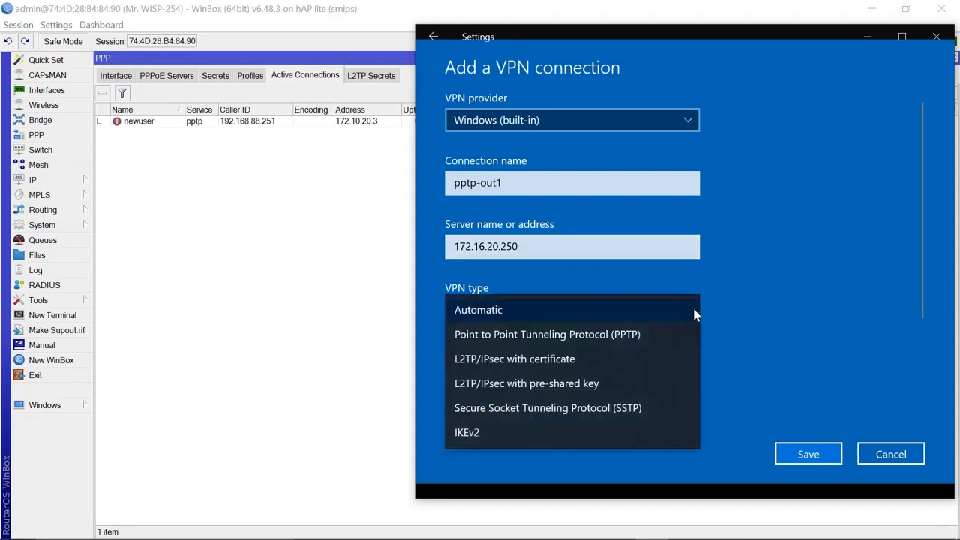
left_click(628, 335)
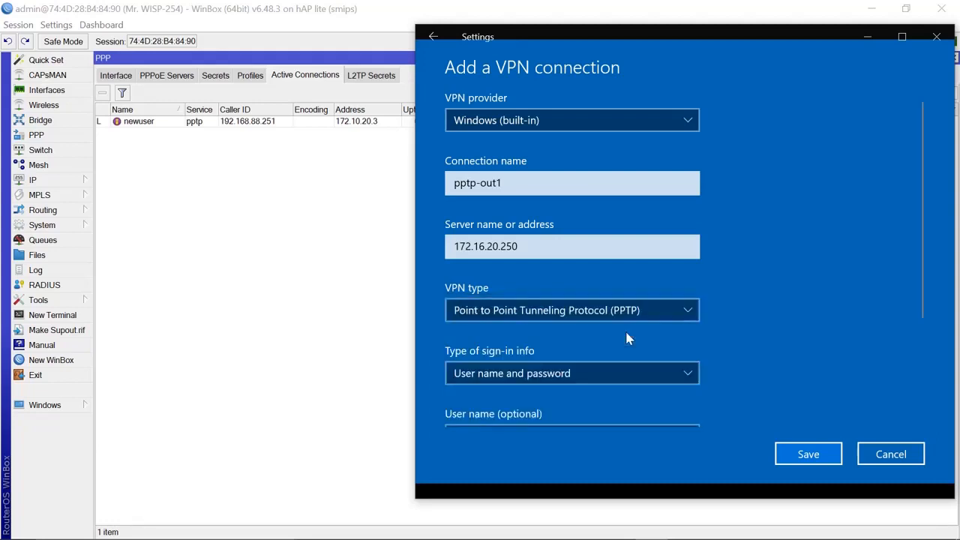
left_click(688, 374)
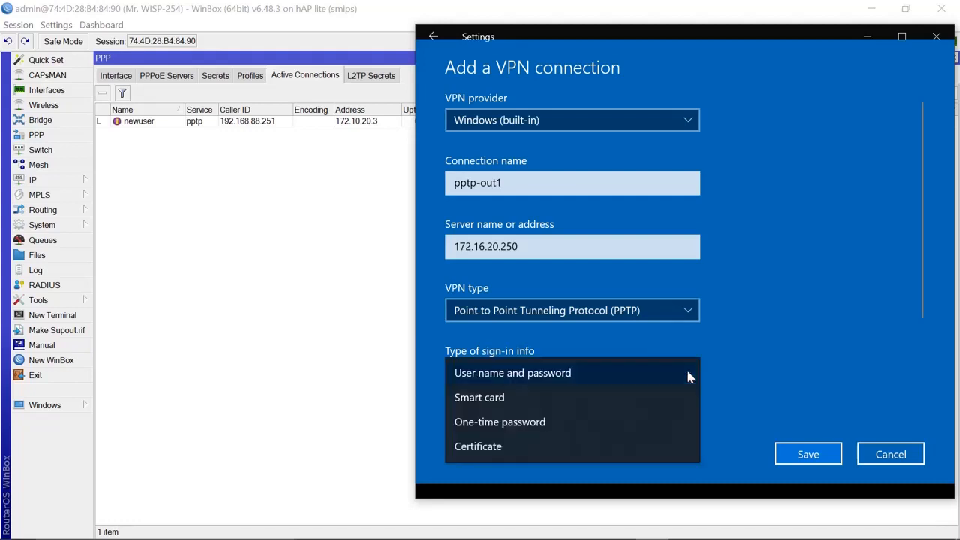
left_click(556, 376)
scroll(557, 381, "down", 3)
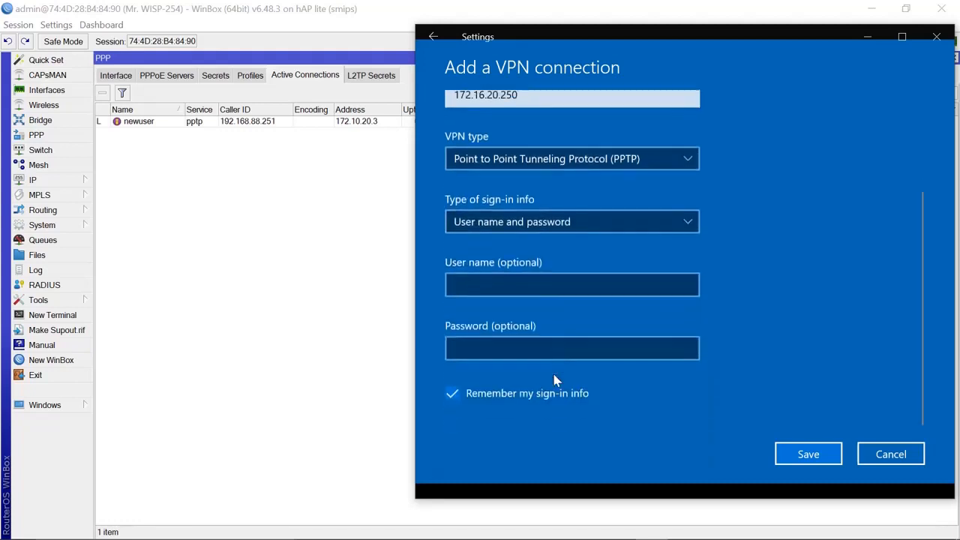
- Enter the VPN account's user name and password, then save the connection
left_click(482, 286)
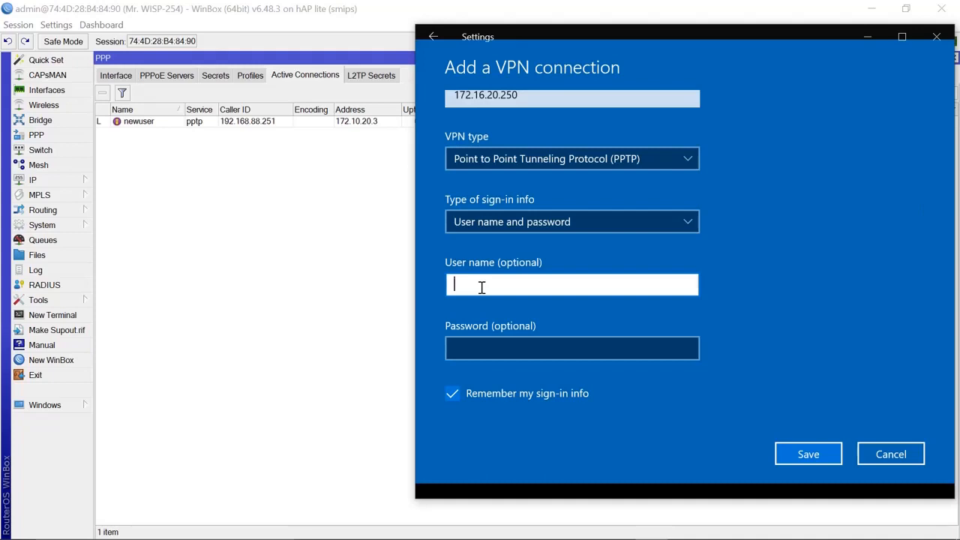
type("newuser")
left_click(507, 351)
type("•••••")
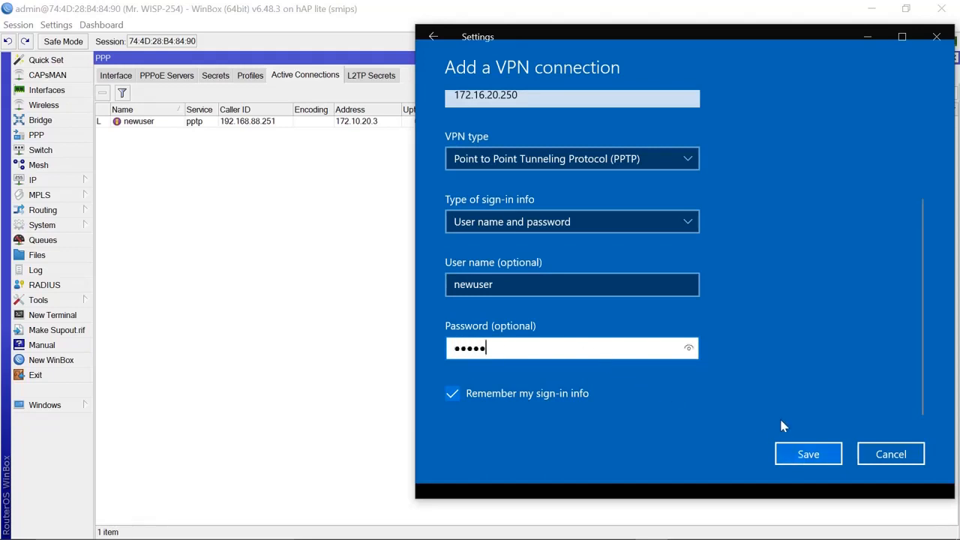
left_click(807, 458)
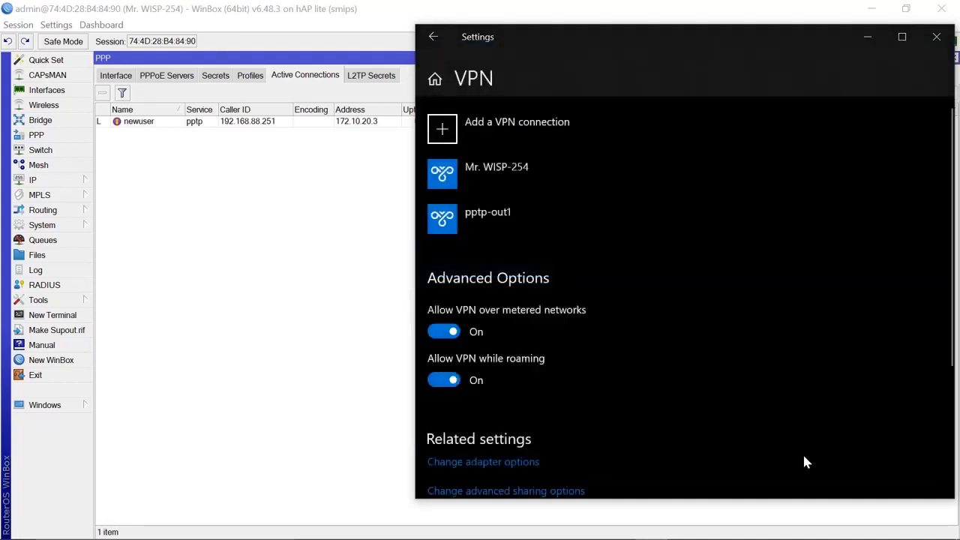
- Connect pptp-out1 and select its new session from 192.168.88.249 in WinBox's active connections
left_click(485, 215)
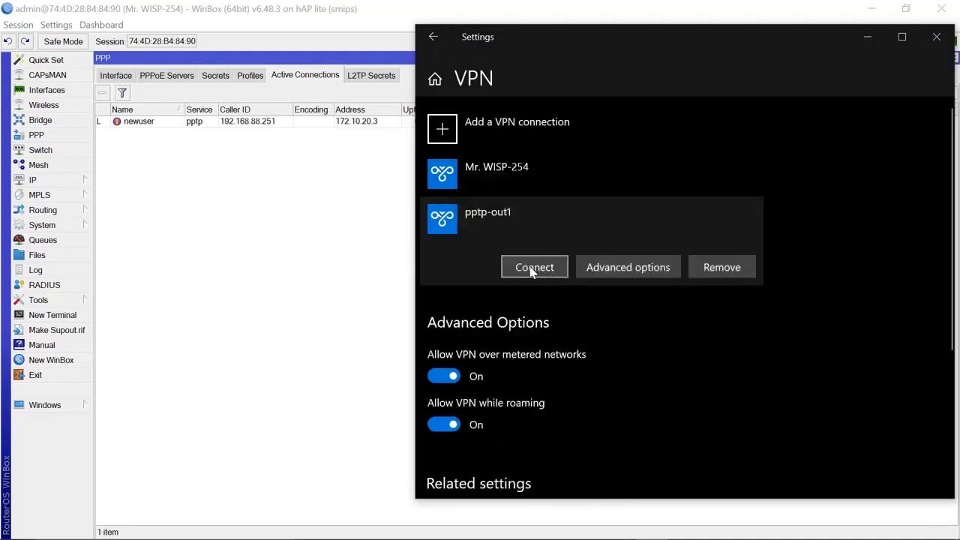
left_click(531, 270)
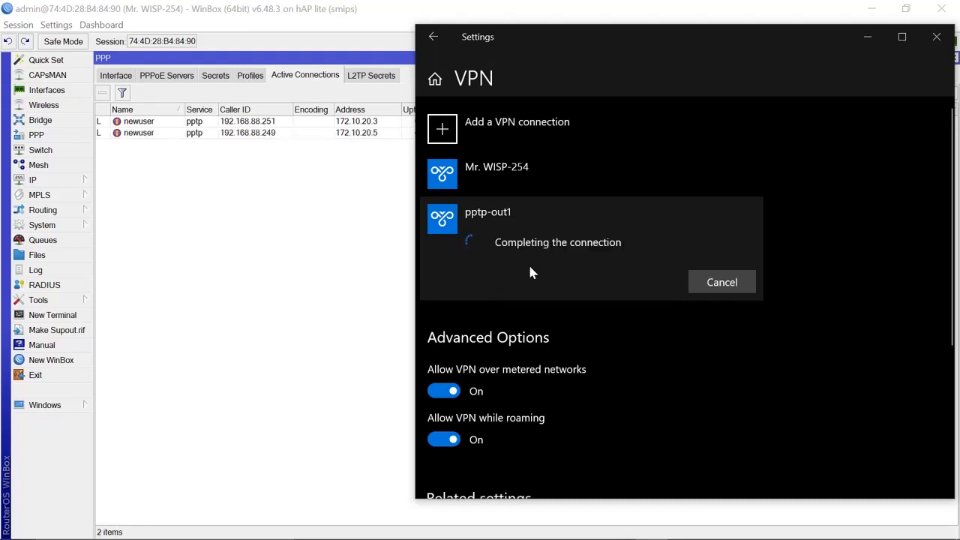
left_click(291, 173)
left_click(356, 135)
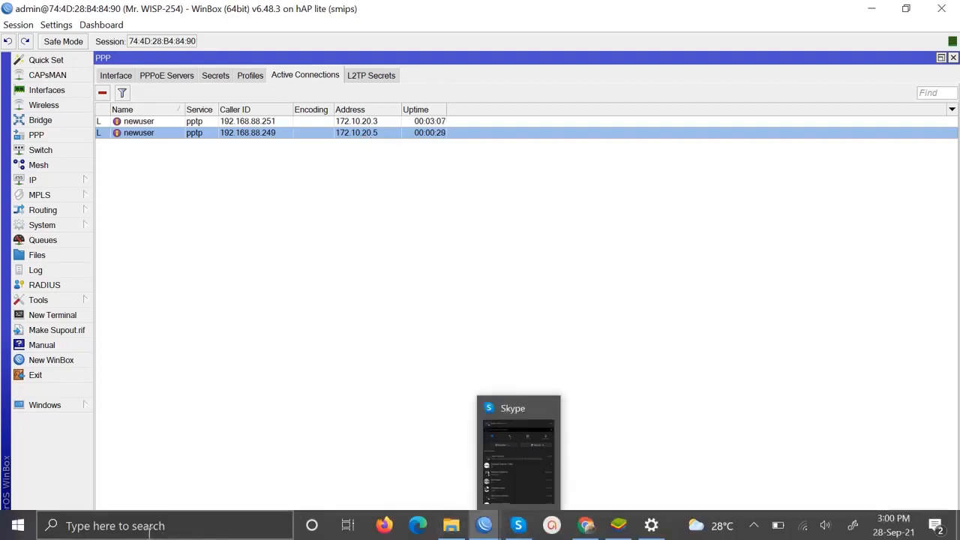
- Open Command Prompt and ping 8.8.8.8, confirming 0% loss
left_click(134, 526)
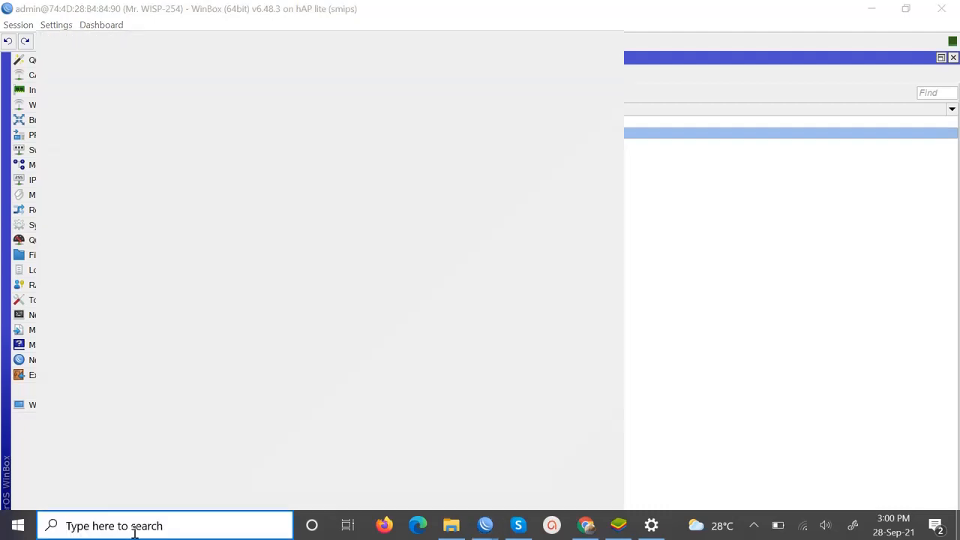
type("cm")
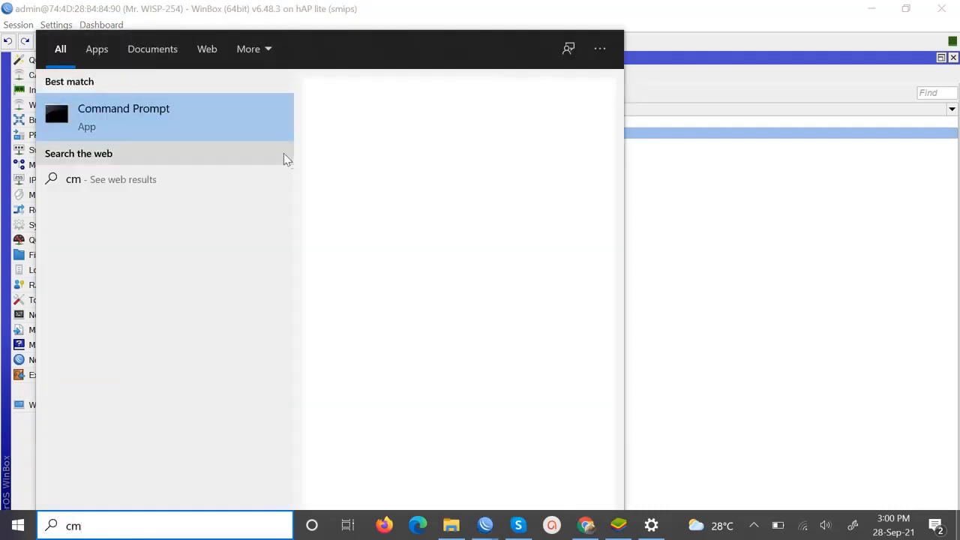
left_click(372, 237)
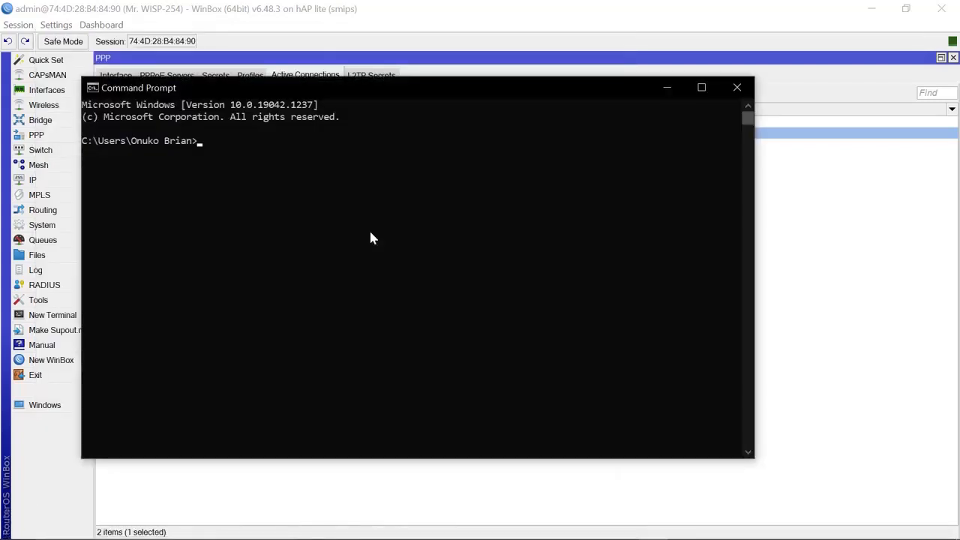
type("ping ")
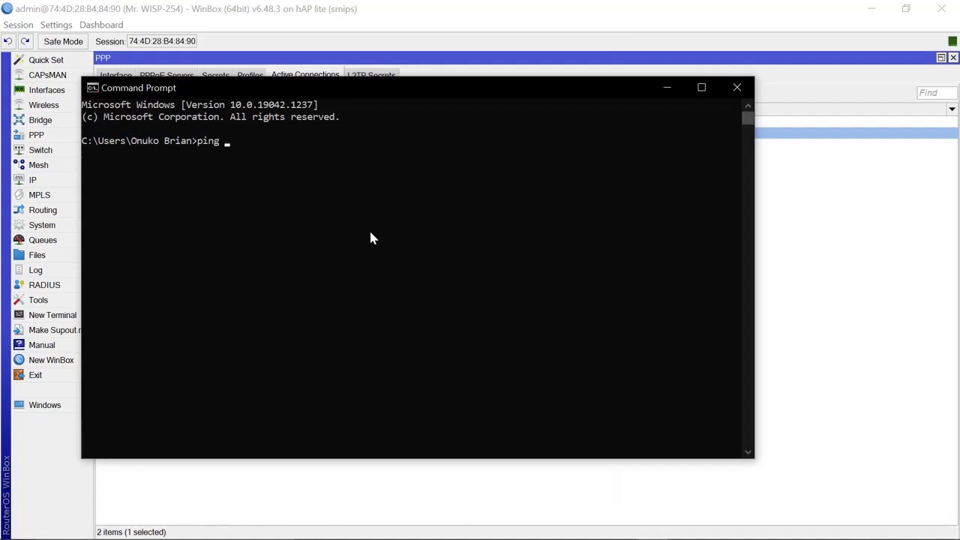
type("8.8.8.8")
key("Return")
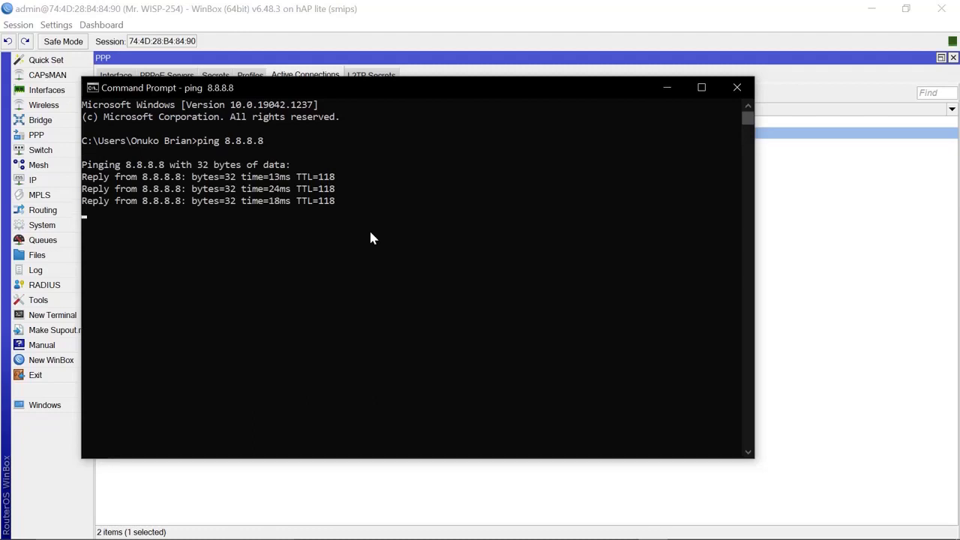
key("Return")
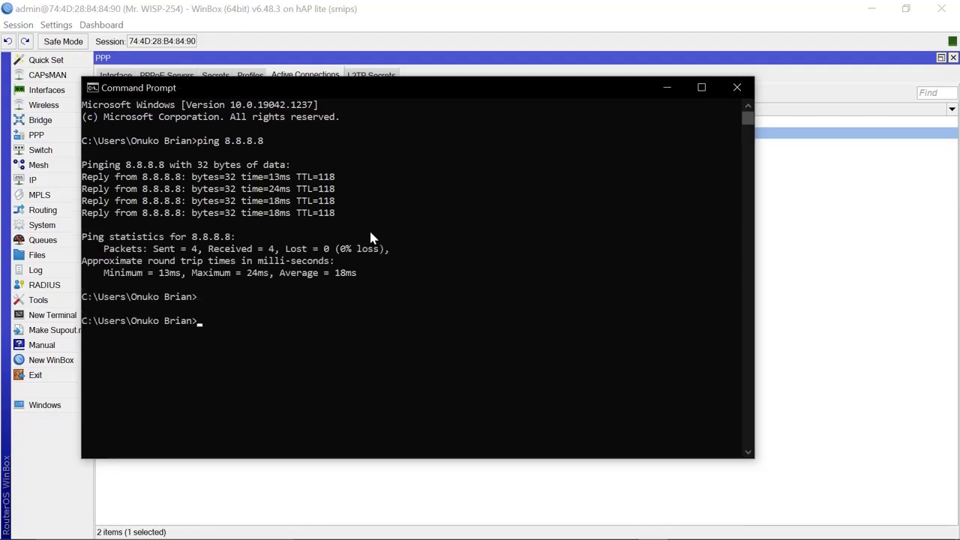
- Run ipconfig and highlight the PPP adapter pptp-out1 block showing 172.10.20.5
type("ipconfig")
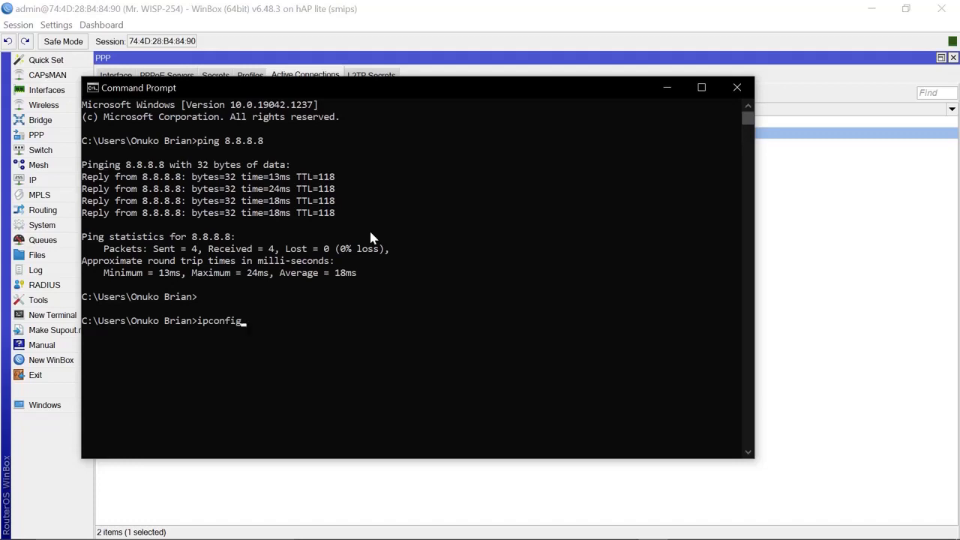
key("Return")
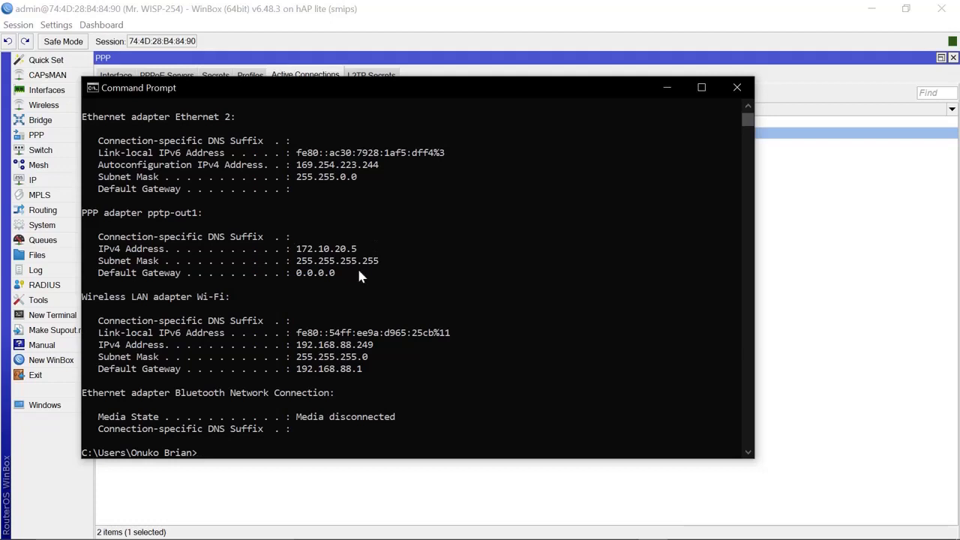
left_click_drag(339, 272, 77, 212)
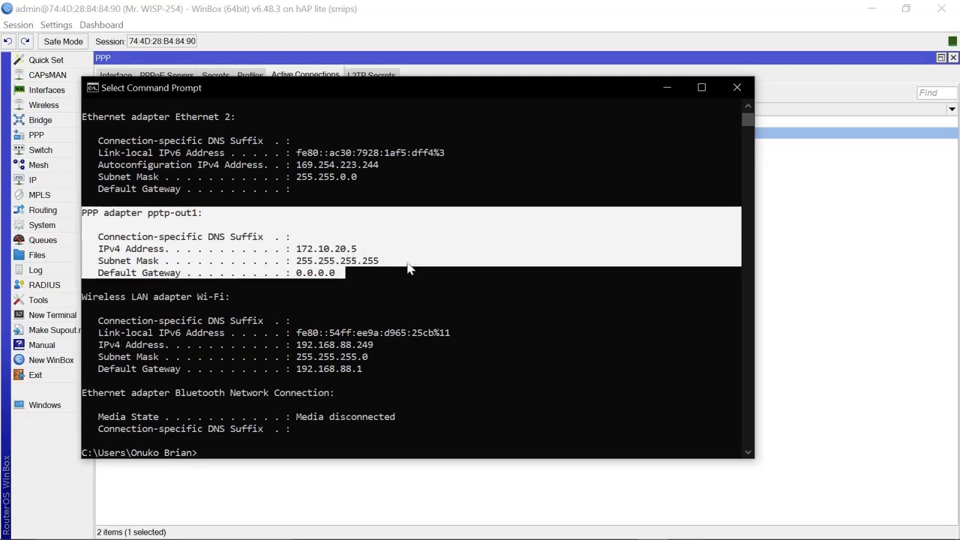
left_click(441, 296)
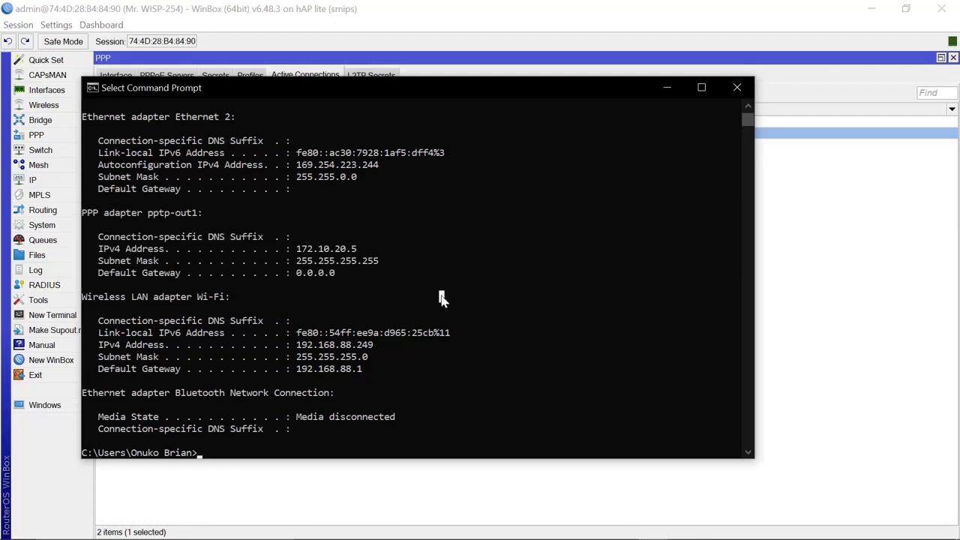
left_click(816, 281)
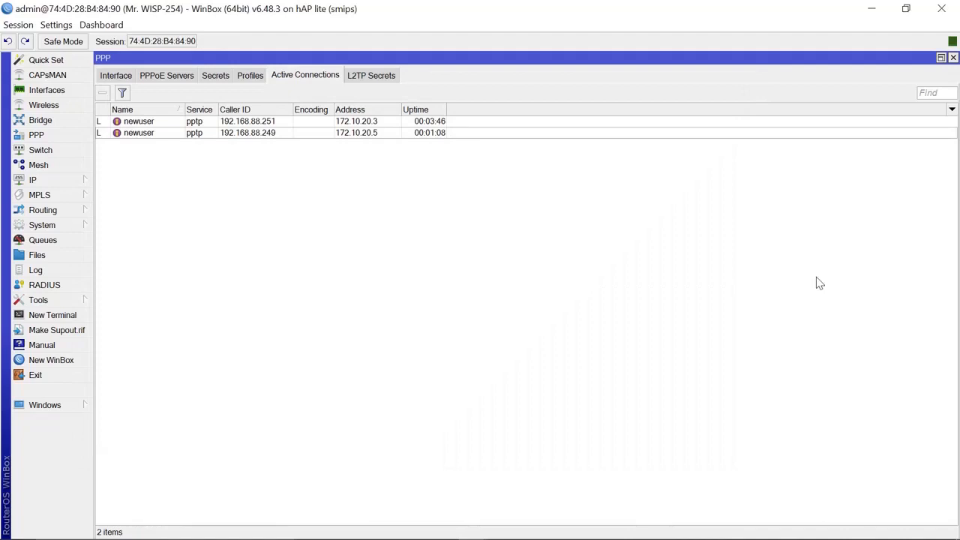
left_click(348, 136)
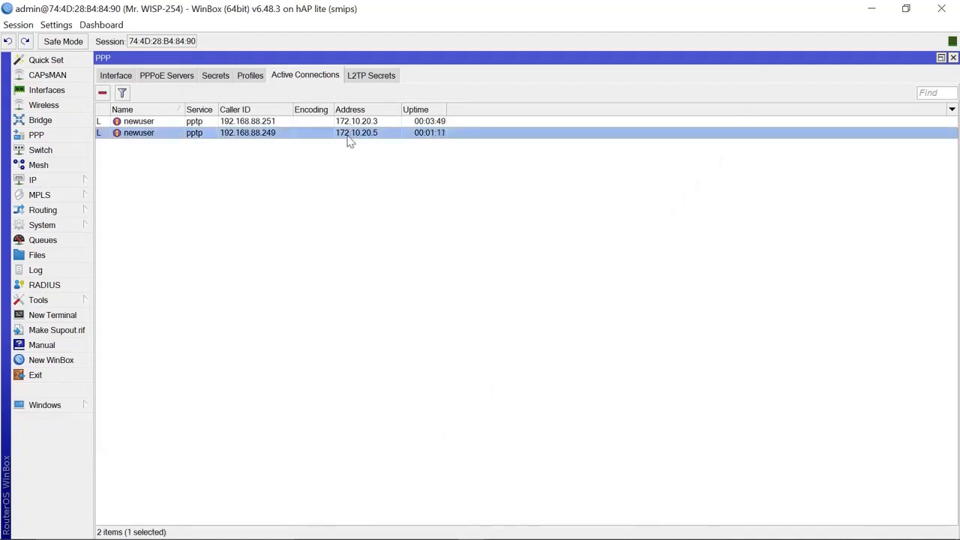